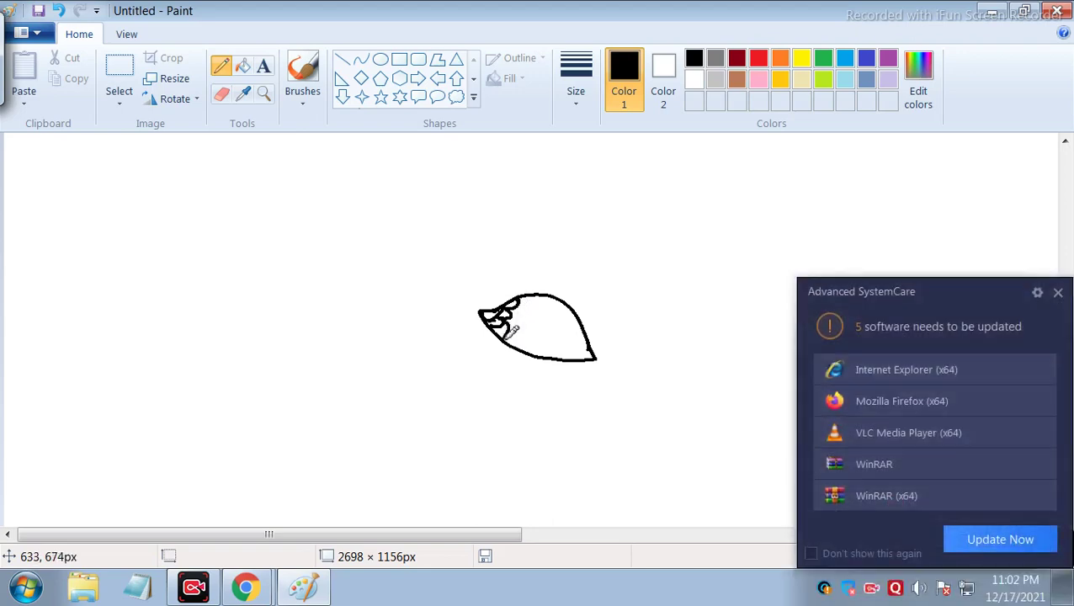
- Draw curved petal lines with small solid dots at their ends inside the narrow tip of the leaf shape with the Pencil
{"action": "left_click_drag", "start_coordinate": [509, 341], "coordinate": [518, 331]}
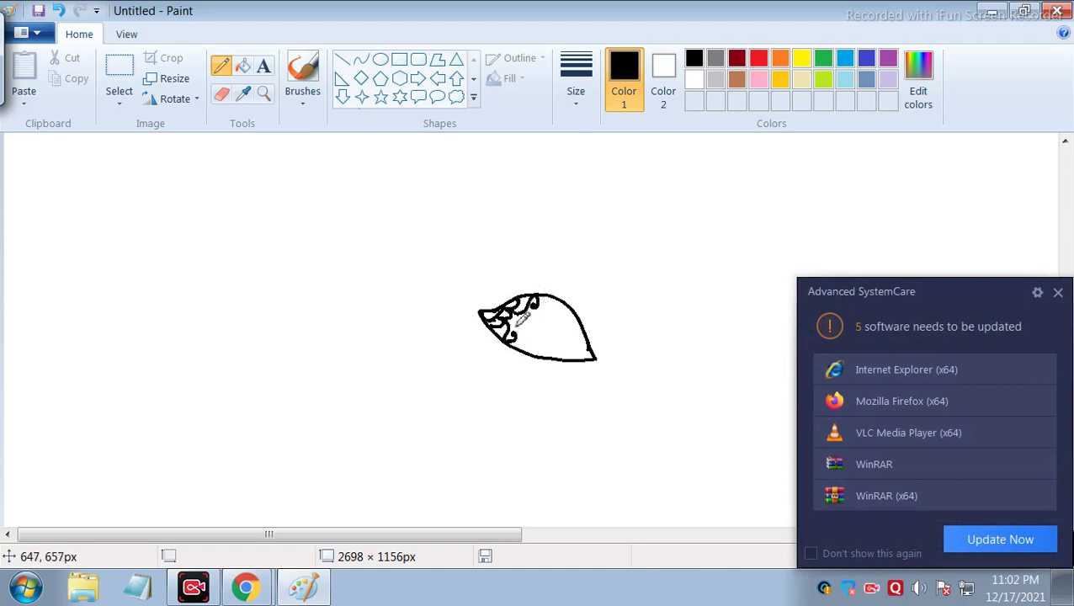
{"action": "key", "text": "ctrl"}
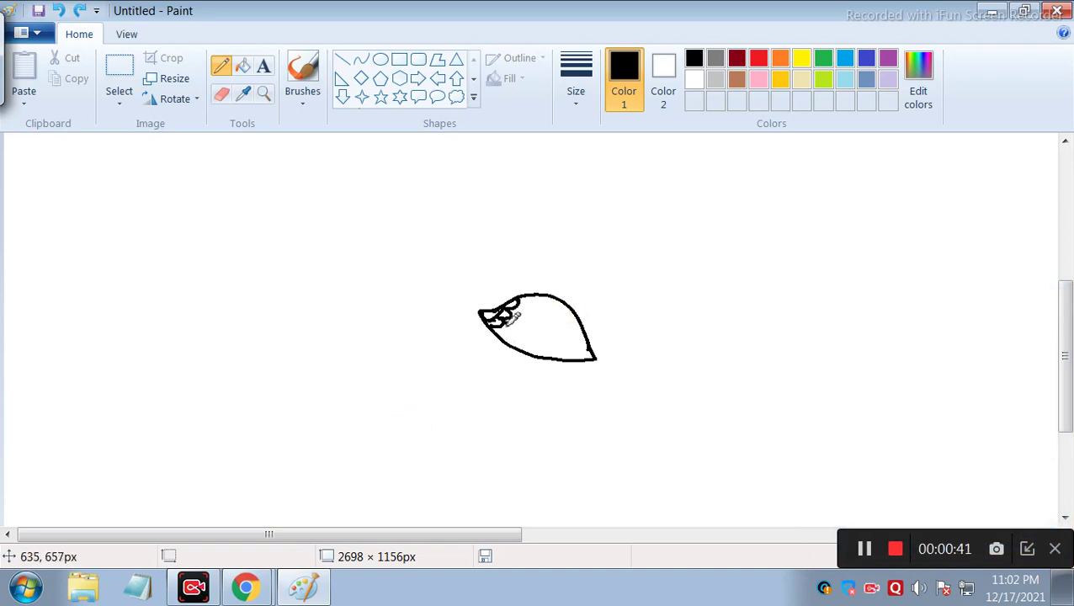
{"action": "mouse_move", "coordinate": [509, 322]}
{"action": "left_mouse_down"}
{"action": "mouse_move", "coordinate": [508, 335]}
{"action": "mouse_move", "coordinate": [512, 319]}
{"action": "left_mouse_up"}
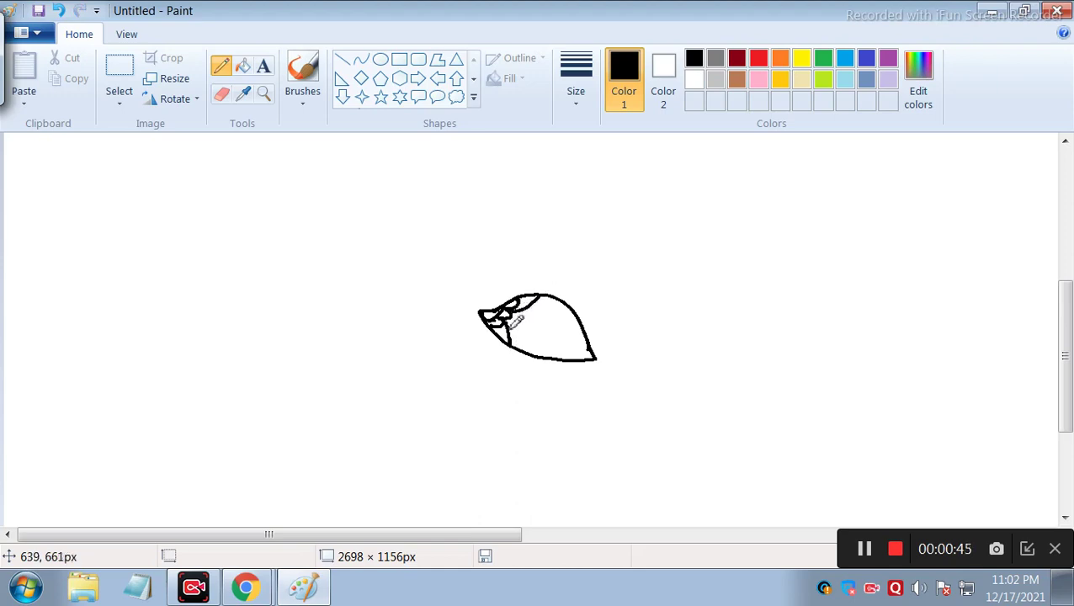
{"action": "mouse_move", "coordinate": [522, 330]}
{"action": "left_mouse_down"}
{"action": "mouse_move", "coordinate": [529, 324]}
{"action": "mouse_move", "coordinate": [510, 310]}
{"action": "mouse_move", "coordinate": [533, 330]}
{"action": "left_mouse_up"}
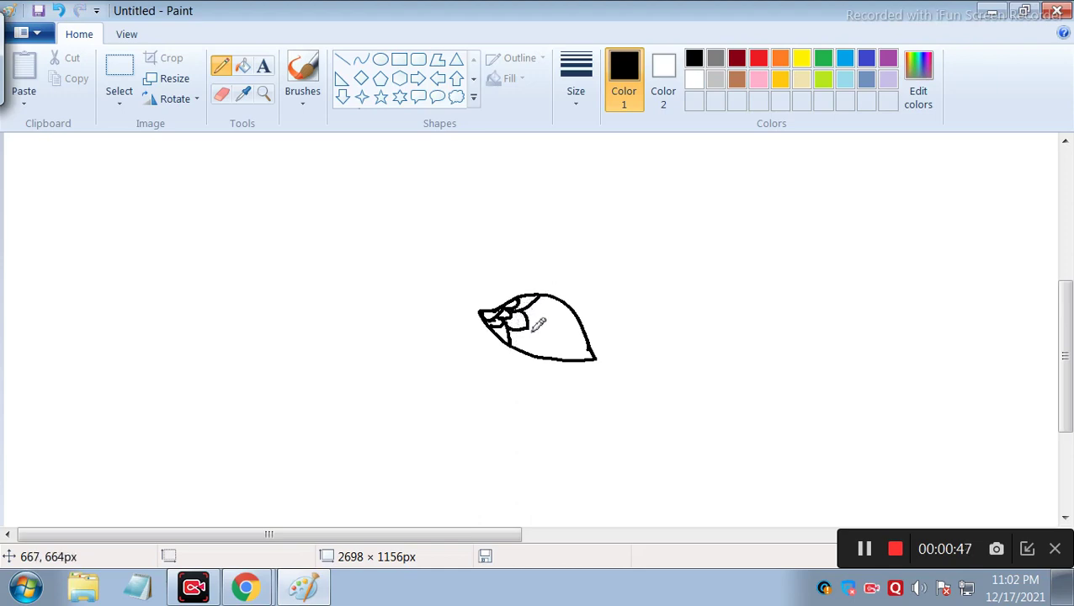
{"action": "left_click", "coordinate": [531, 329]}
{"action": "left_click_drag", "start_coordinate": [544, 298], "coordinate": [535, 310]}
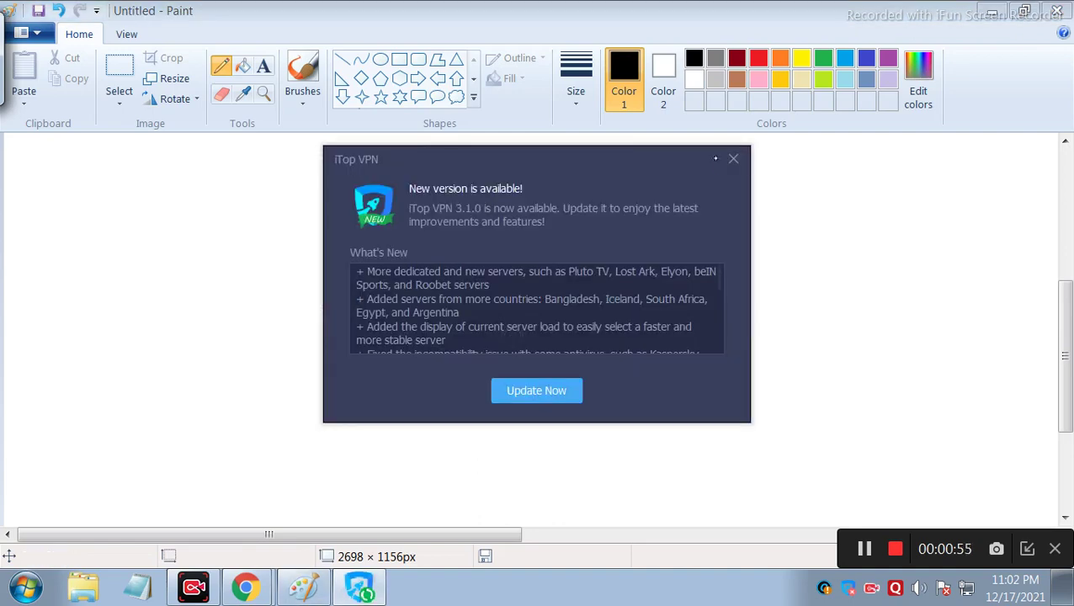
{"action": "left_click", "coordinate": [731, 158]}
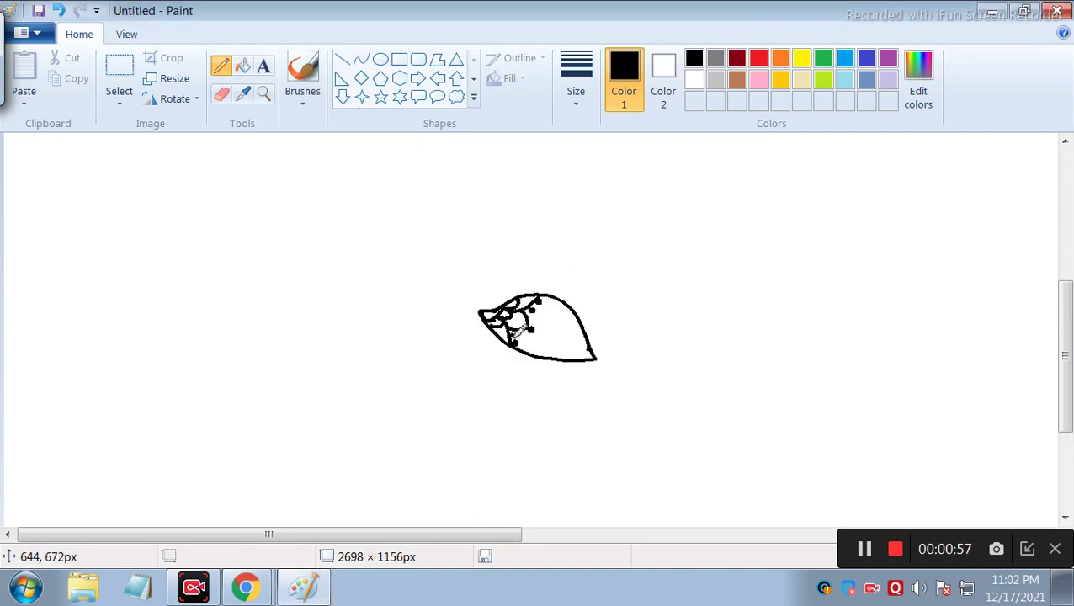
- Draw larger nested arcs with solid dots across the wide part of the leaf, out to its pointed lower end
{"action": "mouse_move", "coordinate": [526, 345]}
{"action": "left_mouse_down"}
{"action": "mouse_move", "coordinate": [525, 322]}
{"action": "mouse_move", "coordinate": [540, 310]}
{"action": "mouse_move", "coordinate": [535, 346]}
{"action": "mouse_move", "coordinate": [547, 333]}
{"action": "left_mouse_up"}
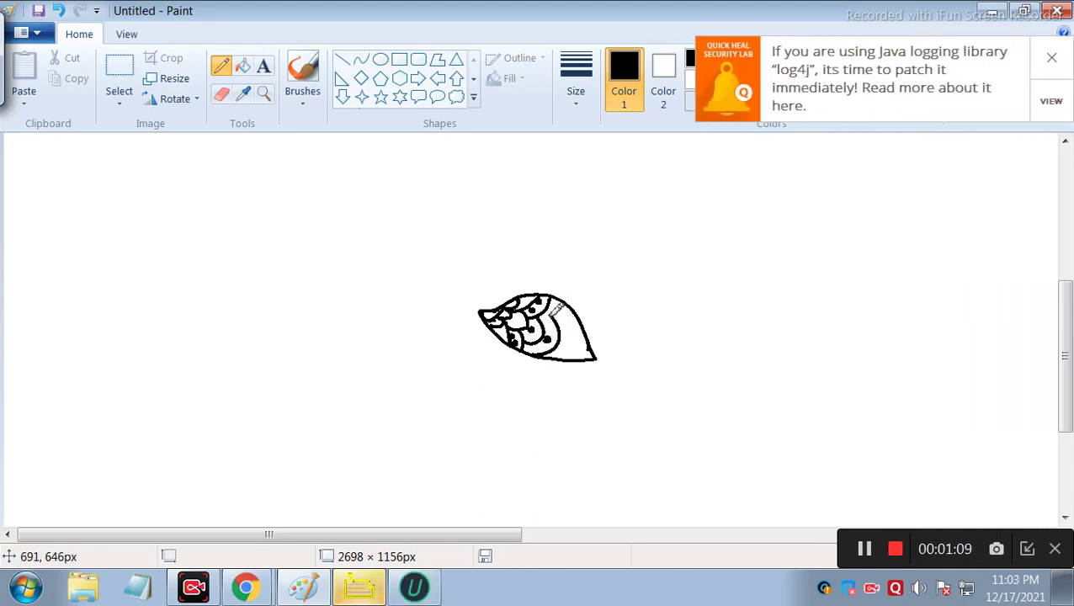
{"action": "mouse_move", "coordinate": [550, 315]}
{"action": "left_mouse_down"}
{"action": "mouse_move", "coordinate": [569, 347]}
{"action": "mouse_move", "coordinate": [561, 361]}
{"action": "mouse_move", "coordinate": [580, 343]}
{"action": "mouse_move", "coordinate": [564, 300]}
{"action": "left_mouse_up"}
{"action": "left_click", "coordinate": [561, 342]}
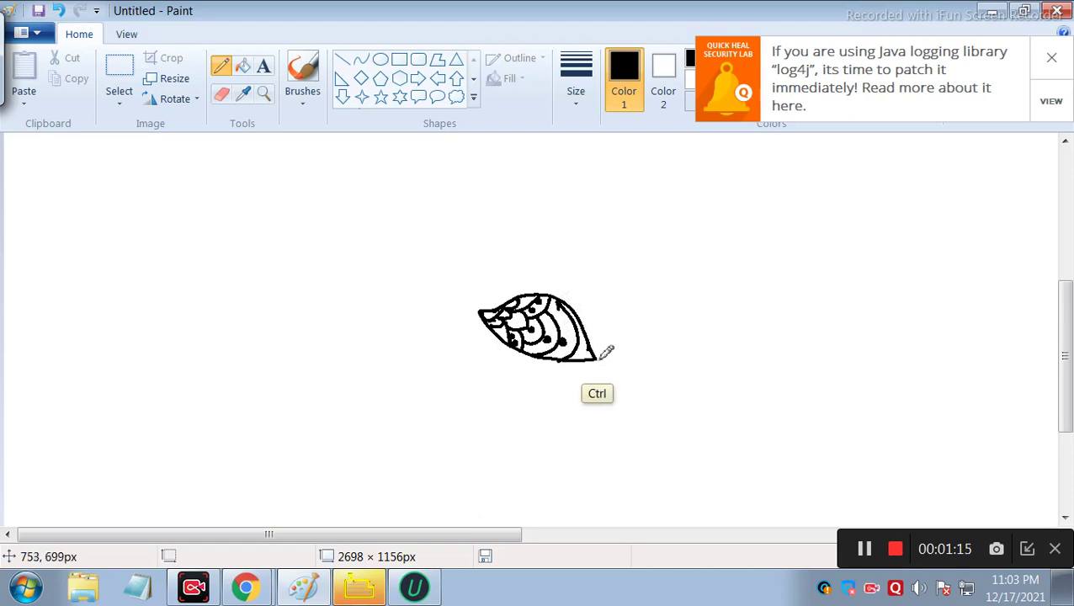
{"action": "key", "text": "ctrl+z"}
{"action": "mouse_move", "coordinate": [570, 353]}
{"action": "left_mouse_down"}
{"action": "mouse_move", "coordinate": [585, 340]}
{"action": "mouse_move", "coordinate": [584, 317]}
{"action": "mouse_move", "coordinate": [564, 292]}
{"action": "left_mouse_up"}
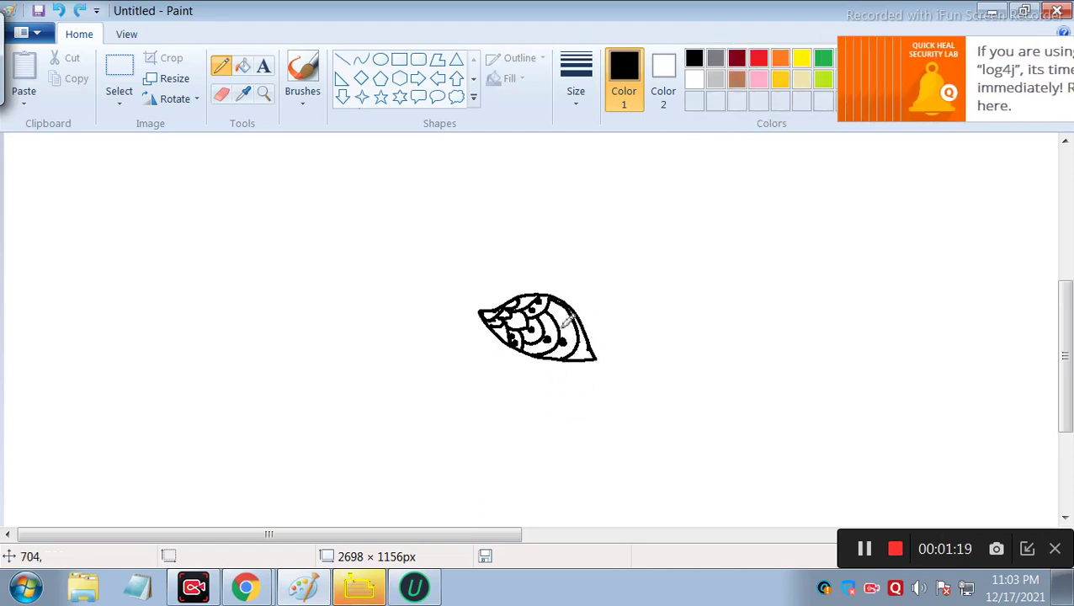
{"action": "left_click", "coordinate": [581, 345]}
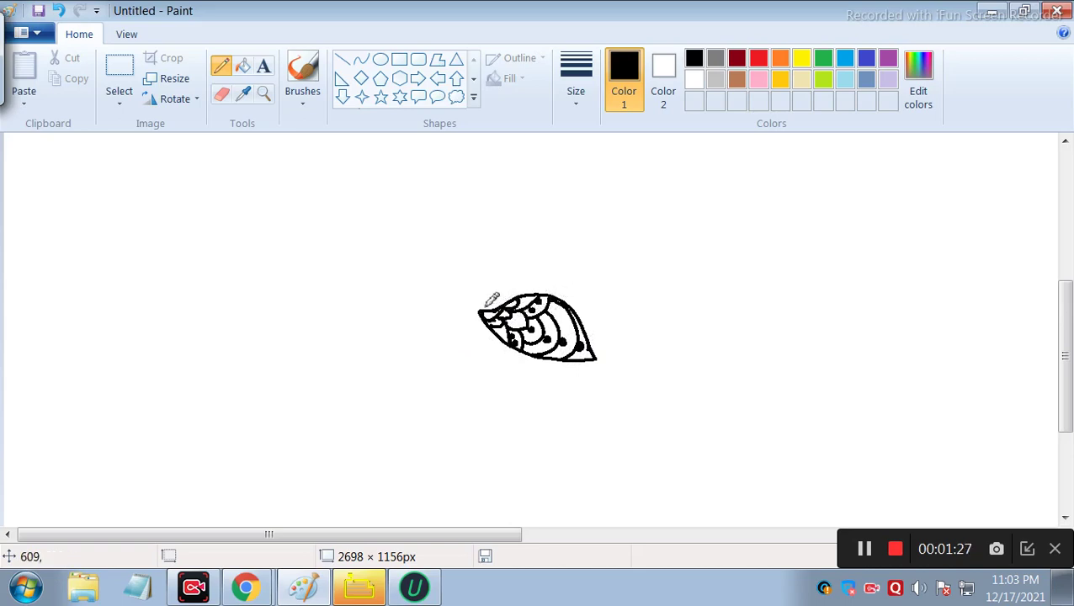
- Draw a curved neck rising from the leaf's narrow tip, topped by two antennae with solid round ends
{"action": "left_click_drag", "start_coordinate": [483, 308], "coordinate": [477, 279]}
{"action": "mouse_move", "coordinate": [485, 316]}
{"action": "left_mouse_down"}
{"action": "mouse_move", "coordinate": [466, 277]}
{"action": "mouse_move", "coordinate": [482, 274]}
{"action": "mouse_move", "coordinate": [467, 280]}
{"action": "mouse_move", "coordinate": [483, 250]}
{"action": "left_mouse_up"}
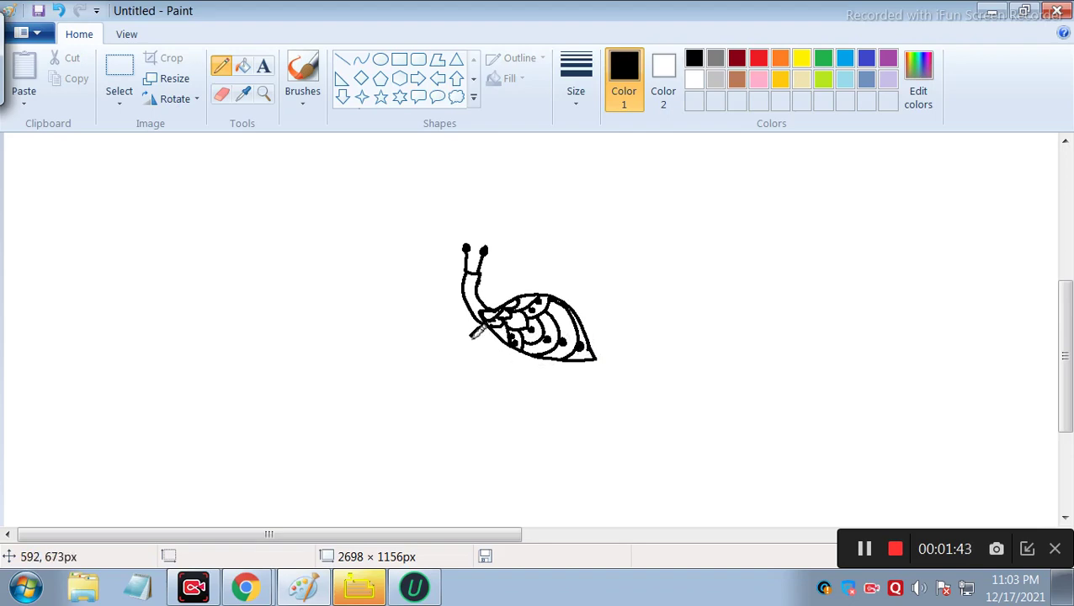
- Draw a row of small curls along the leaf's lower edge and a curved tail with three dot-ended strands at its pointed end
{"action": "left_click_drag", "start_coordinate": [470, 336], "coordinate": [469, 335]}
{"action": "key", "text": "ctrl"}
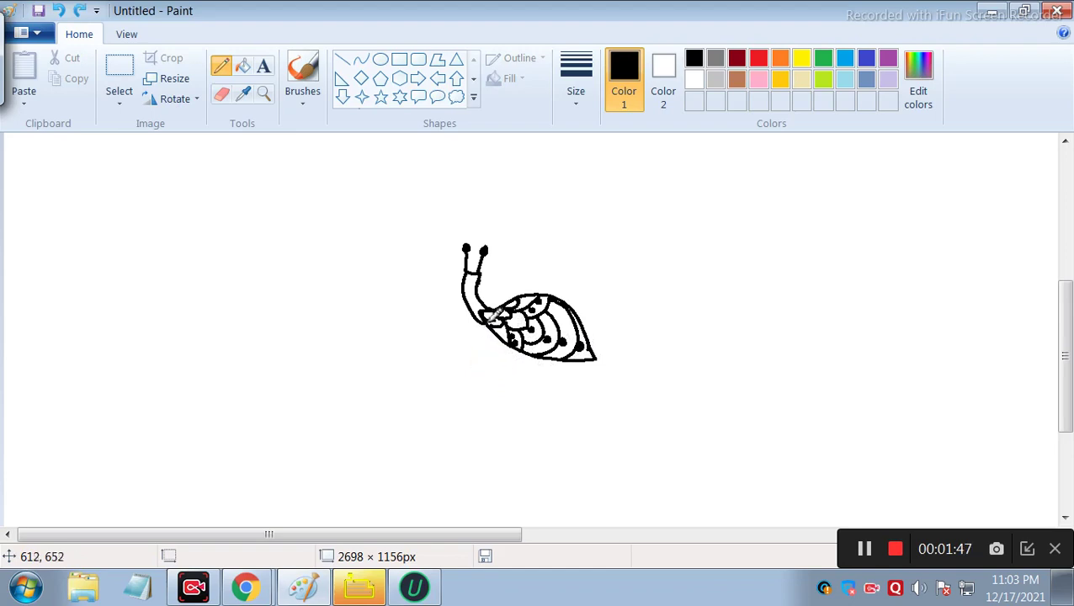
{"action": "mouse_move", "coordinate": [488, 318]}
{"action": "left_mouse_down"}
{"action": "mouse_move", "coordinate": [510, 338]}
{"action": "mouse_move", "coordinate": [498, 350]}
{"action": "mouse_move", "coordinate": [538, 354]}
{"action": "mouse_move", "coordinate": [533, 366]}
{"action": "mouse_move", "coordinate": [554, 360]}
{"action": "mouse_move", "coordinate": [547, 371]}
{"action": "mouse_move", "coordinate": [569, 361]}
{"action": "mouse_move", "coordinate": [587, 373]}
{"action": "mouse_move", "coordinate": [598, 356]}
{"action": "mouse_move", "coordinate": [619, 364]}
{"action": "mouse_move", "coordinate": [624, 354]}
{"action": "mouse_move", "coordinate": [596, 359]}
{"action": "mouse_move", "coordinate": [642, 367]}
{"action": "mouse_move", "coordinate": [638, 357]}
{"action": "mouse_move", "coordinate": [608, 367]}
{"action": "mouse_move", "coordinate": [590, 358]}
{"action": "mouse_move", "coordinate": [635, 374]}
{"action": "mouse_move", "coordinate": [671, 356]}
{"action": "left_mouse_up"}
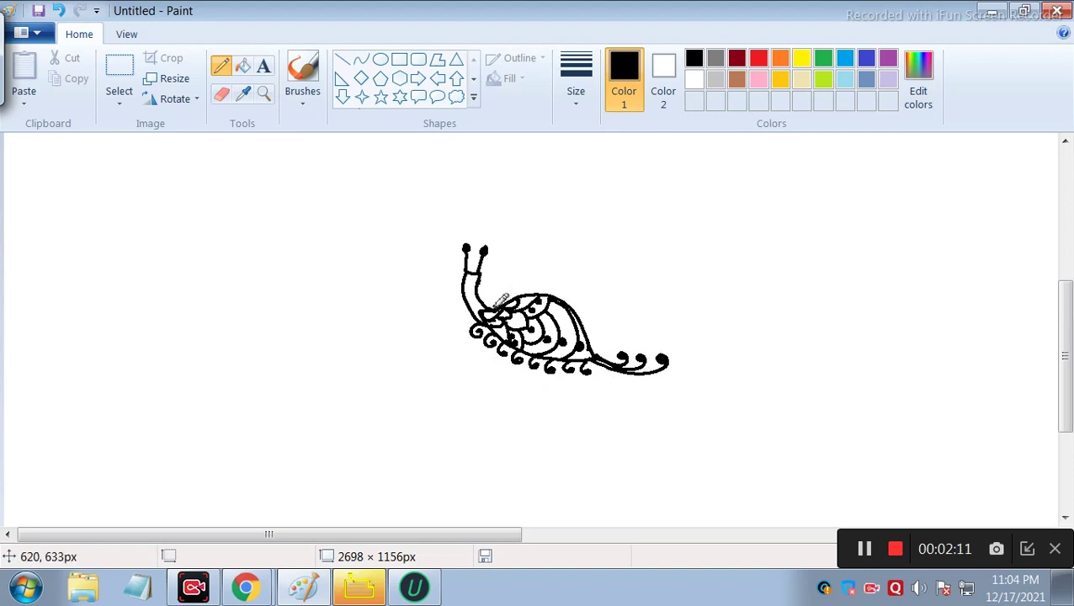
- Draw a continuous row of small round loops along the leaf's upper edge, from the neck down to the tail
{"action": "left_click_drag", "start_coordinate": [496, 302], "coordinate": [523, 293]}
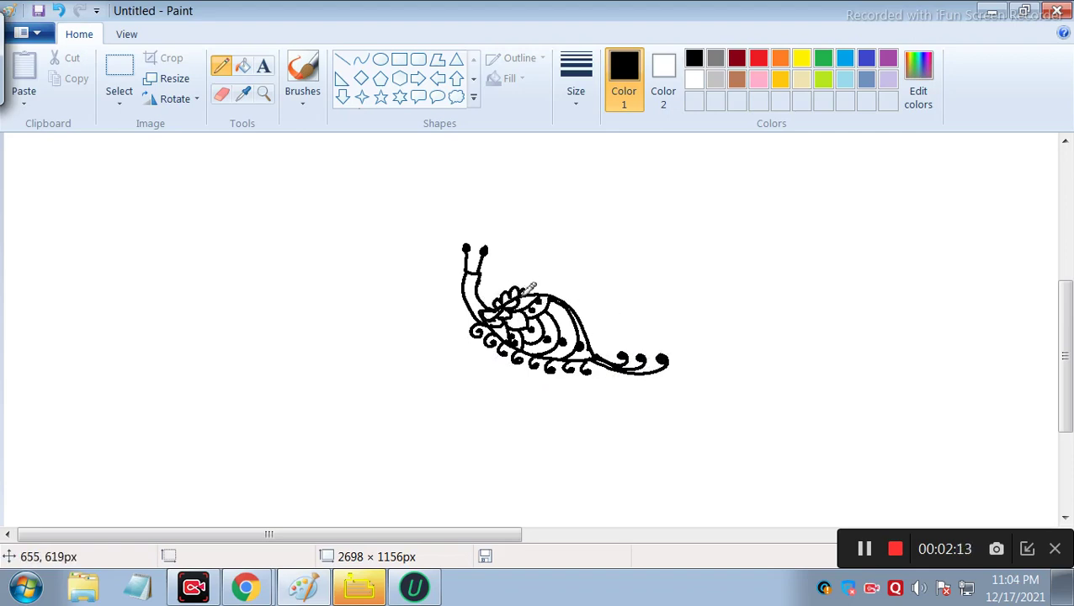
{"action": "key", "text": "ctrl+z"}
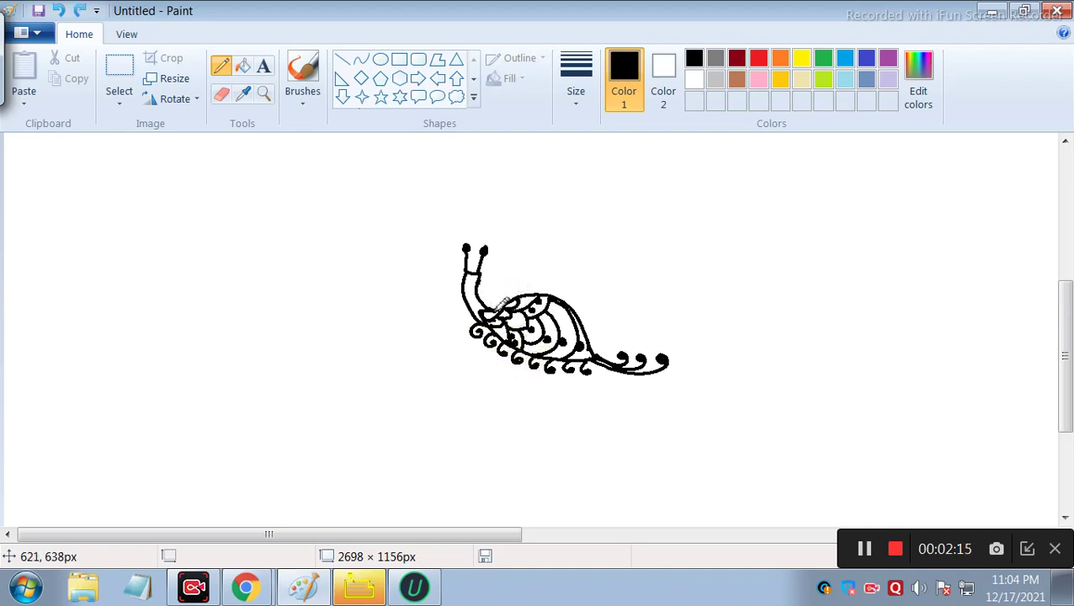
{"action": "mouse_move", "coordinate": [497, 298]}
{"action": "left_mouse_down"}
{"action": "mouse_move", "coordinate": [561, 287]}
{"action": "mouse_move", "coordinate": [571, 300]}
{"action": "mouse_move", "coordinate": [561, 302]}
{"action": "mouse_move", "coordinate": [579, 299]}
{"action": "mouse_move", "coordinate": [594, 327]}
{"action": "left_mouse_up"}
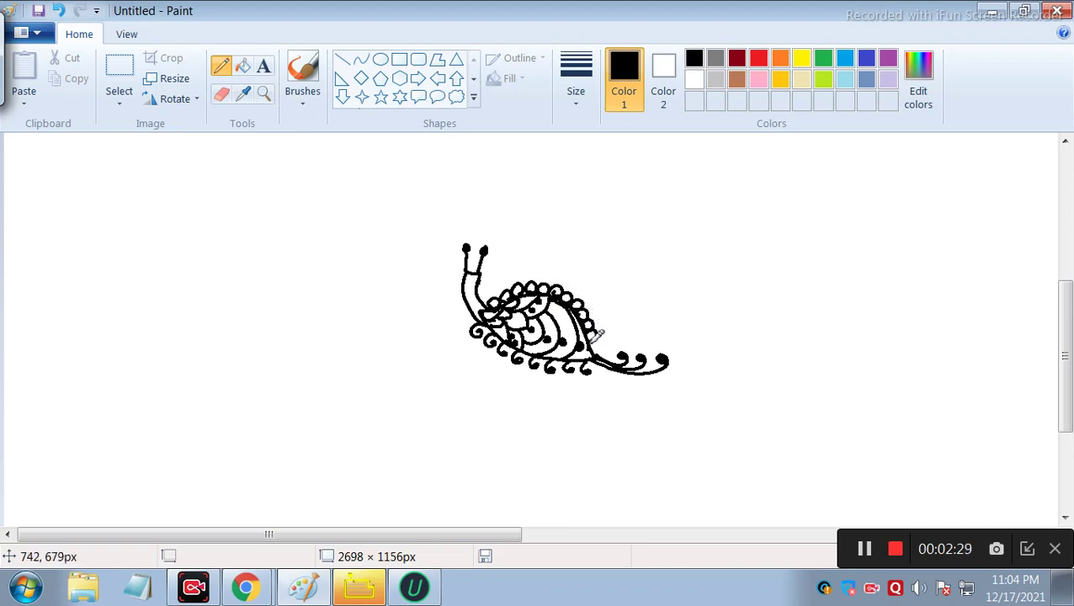
{"action": "left_click_drag", "start_coordinate": [600, 342], "coordinate": [607, 355]}
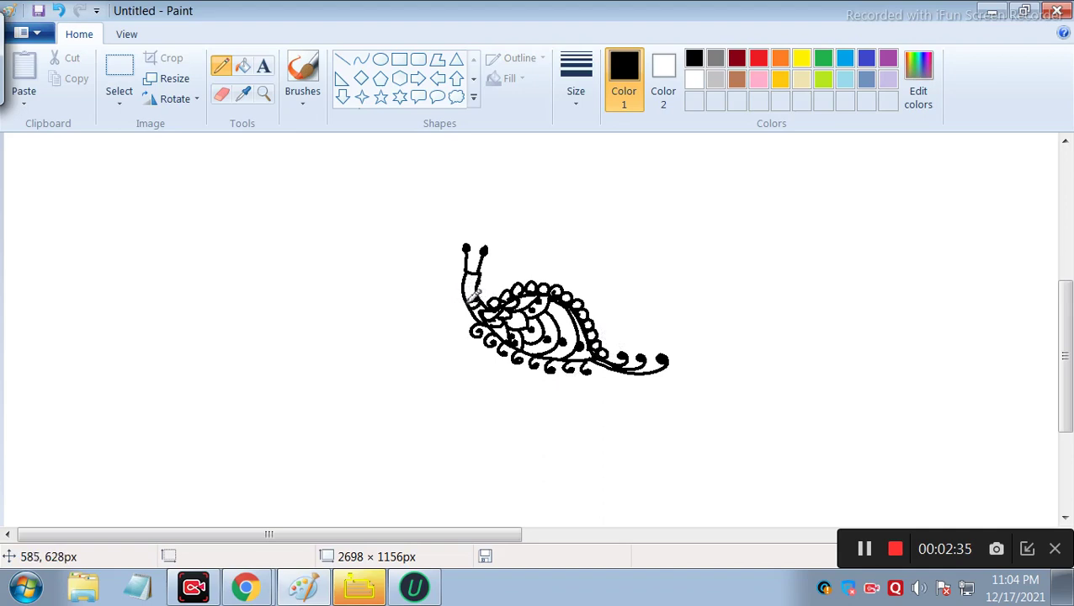
- Add cross bands to the neck and draw three nested plumes with curled dot ends sweeping over the leaf
{"action": "left_click_drag", "start_coordinate": [479, 291], "coordinate": [481, 275]}
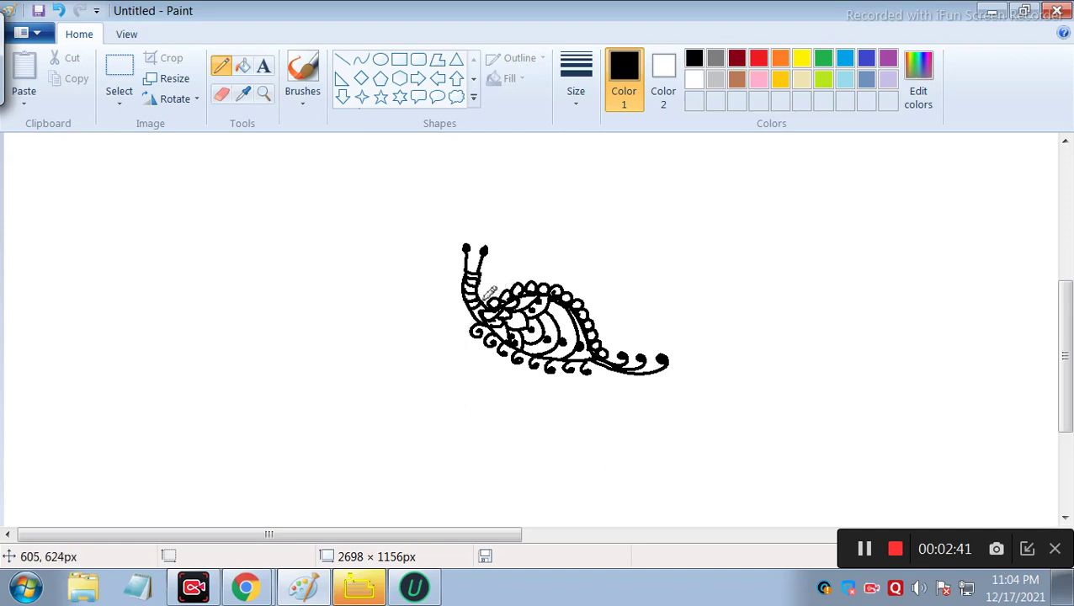
{"action": "mouse_move", "coordinate": [491, 292]}
{"action": "left_mouse_down"}
{"action": "mouse_move", "coordinate": [515, 266]}
{"action": "mouse_move", "coordinate": [532, 268]}
{"action": "mouse_move", "coordinate": [516, 246]}
{"action": "mouse_move", "coordinate": [551, 263]}
{"action": "mouse_move", "coordinate": [543, 268]}
{"action": "left_mouse_up"}
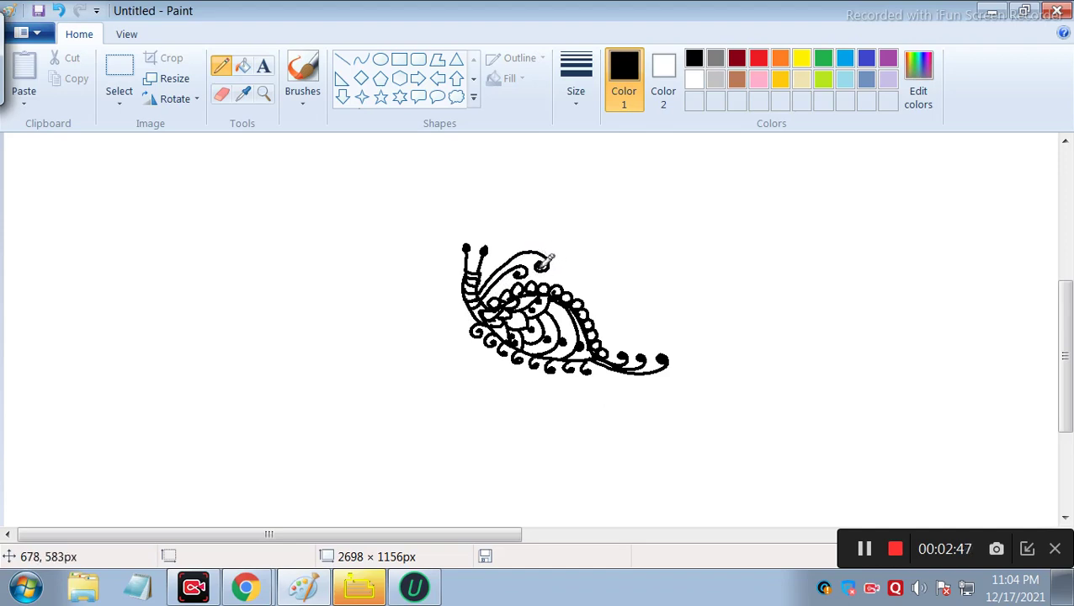
{"action": "mouse_move", "coordinate": [473, 282]}
{"action": "left_mouse_down"}
{"action": "mouse_move", "coordinate": [492, 256]}
{"action": "mouse_move", "coordinate": [542, 235]}
{"action": "mouse_move", "coordinate": [579, 250]}
{"action": "mouse_move", "coordinate": [562, 259]}
{"action": "left_mouse_up"}
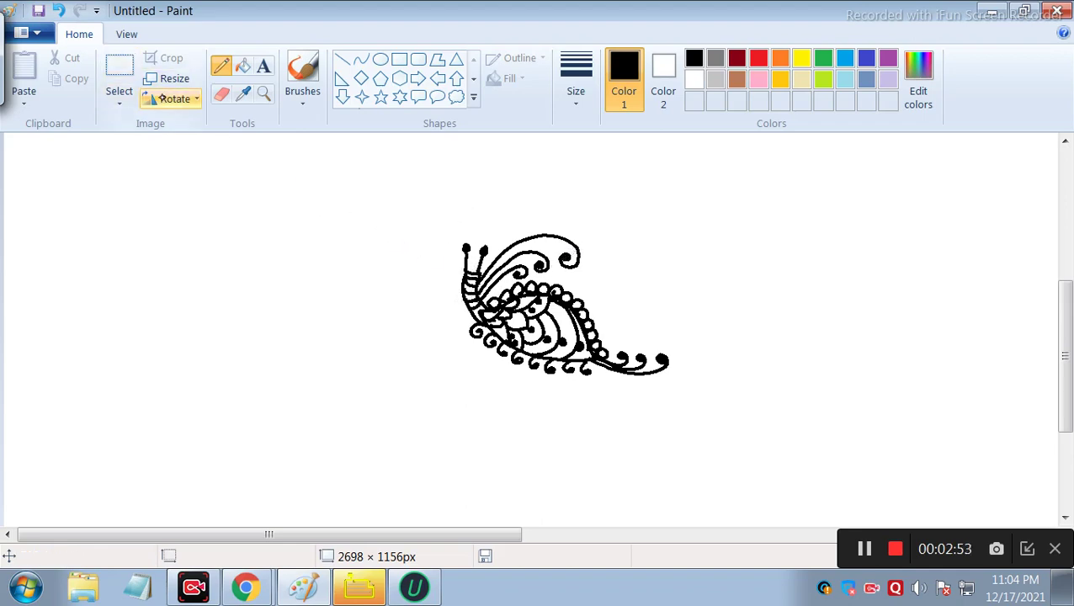
- Outline the three curled plumes with a free-form selection and copy them
{"action": "left_click", "coordinate": [119, 99]}
{"action": "left_click", "coordinate": [164, 167]}
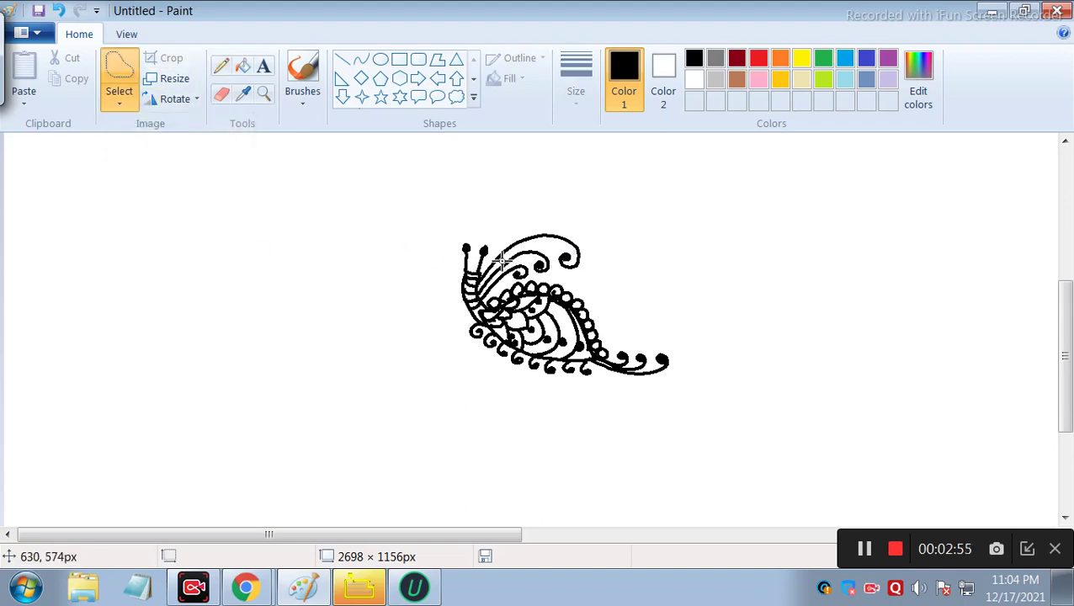
{"action": "mouse_move", "coordinate": [479, 282]}
{"action": "left_mouse_down"}
{"action": "mouse_move", "coordinate": [524, 228]}
{"action": "mouse_move", "coordinate": [617, 237]}
{"action": "mouse_move", "coordinate": [585, 271]}
{"action": "mouse_move", "coordinate": [476, 297]}
{"action": "left_mouse_up"}
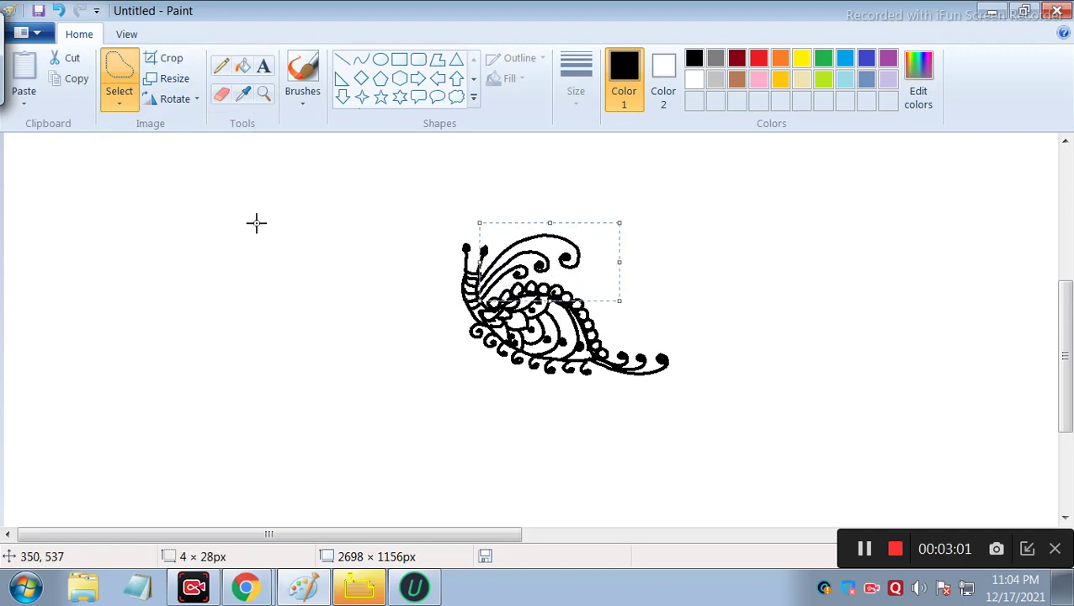
{"action": "left_click", "coordinate": [69, 79]}
{"action": "left_click", "coordinate": [23, 74]}
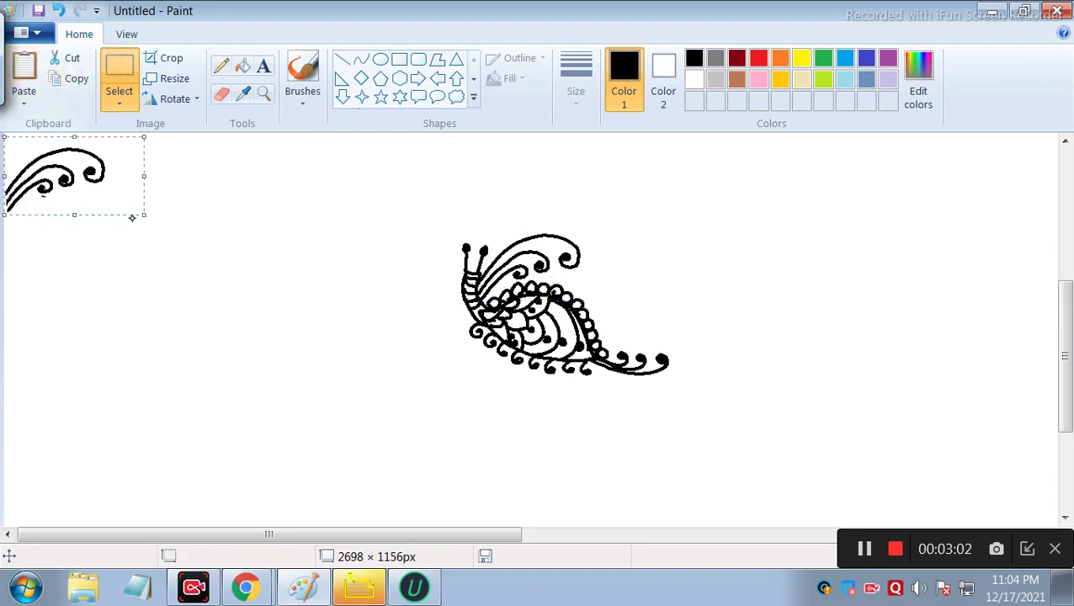
{"action": "left_click", "coordinate": [180, 101]}
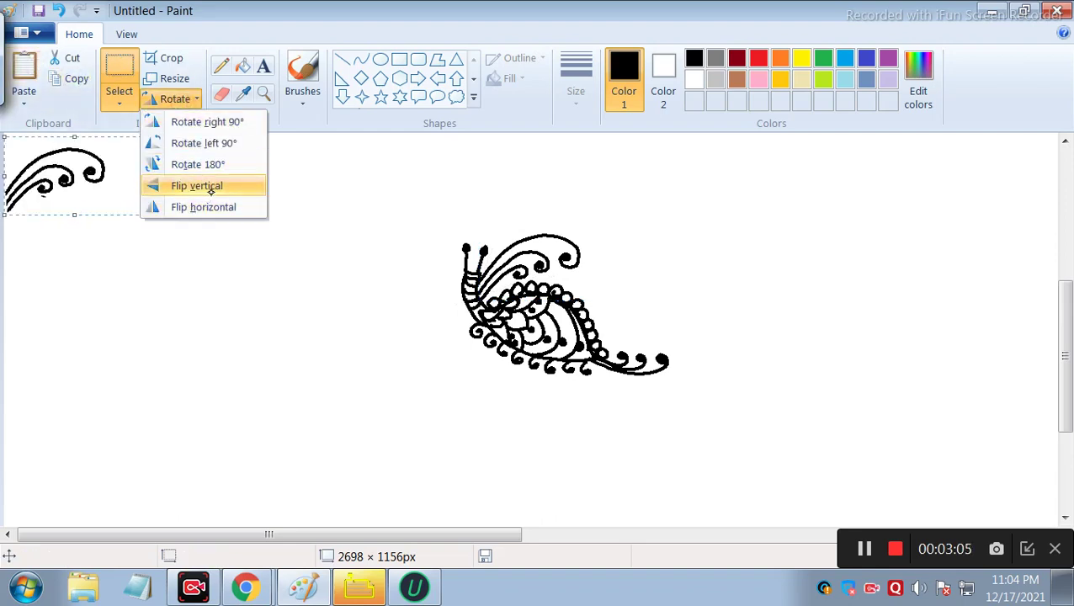
{"action": "left_click", "coordinate": [211, 187]}
{"action": "left_click", "coordinate": [177, 101]}
{"action": "left_click", "coordinate": [177, 209]}
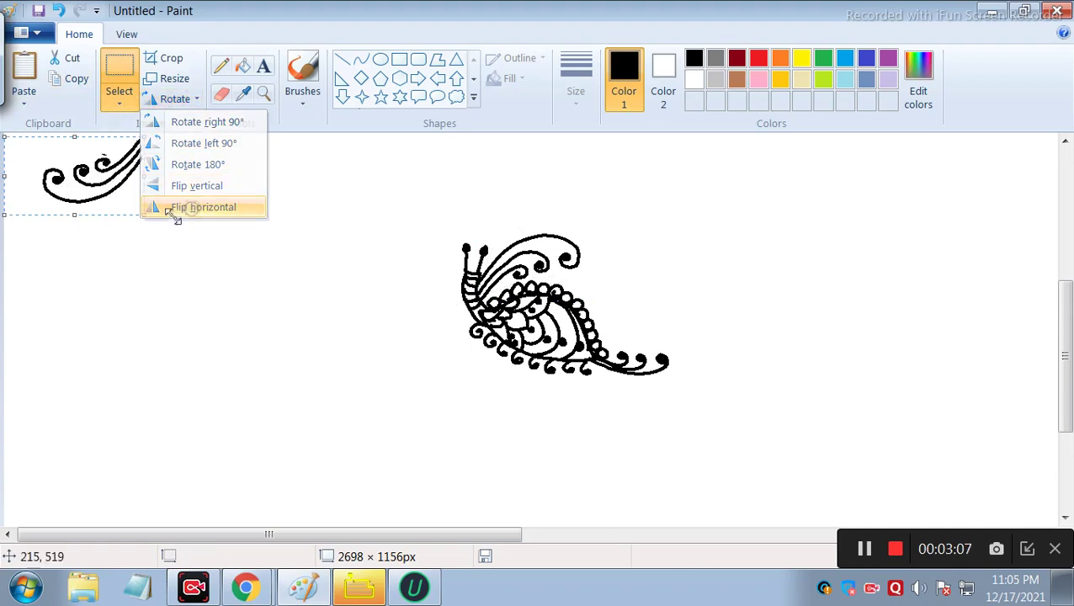
{"action": "left_click", "coordinate": [177, 101]}
{"action": "left_click", "coordinate": [200, 144]}
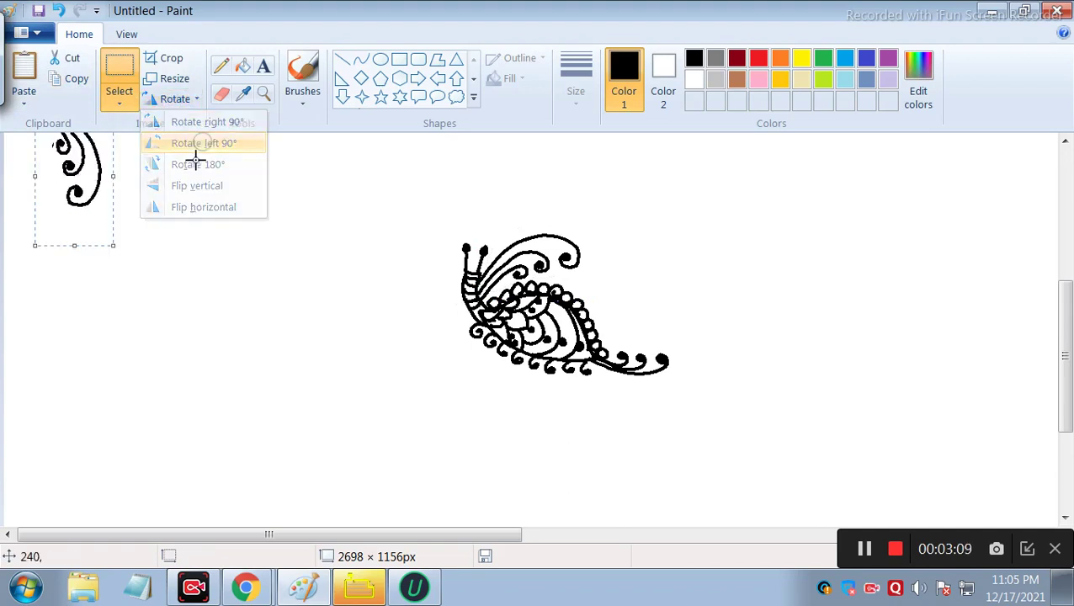
{"action": "left_click", "coordinate": [178, 101]}
{"action": "left_click", "coordinate": [199, 164]}
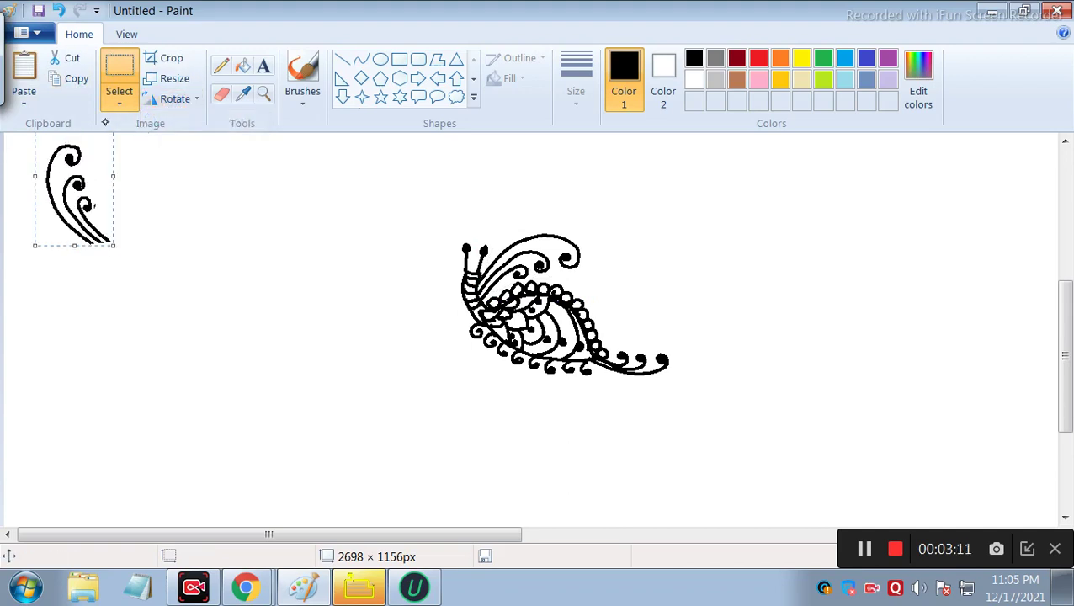
{"action": "left_click", "coordinate": [177, 101]}
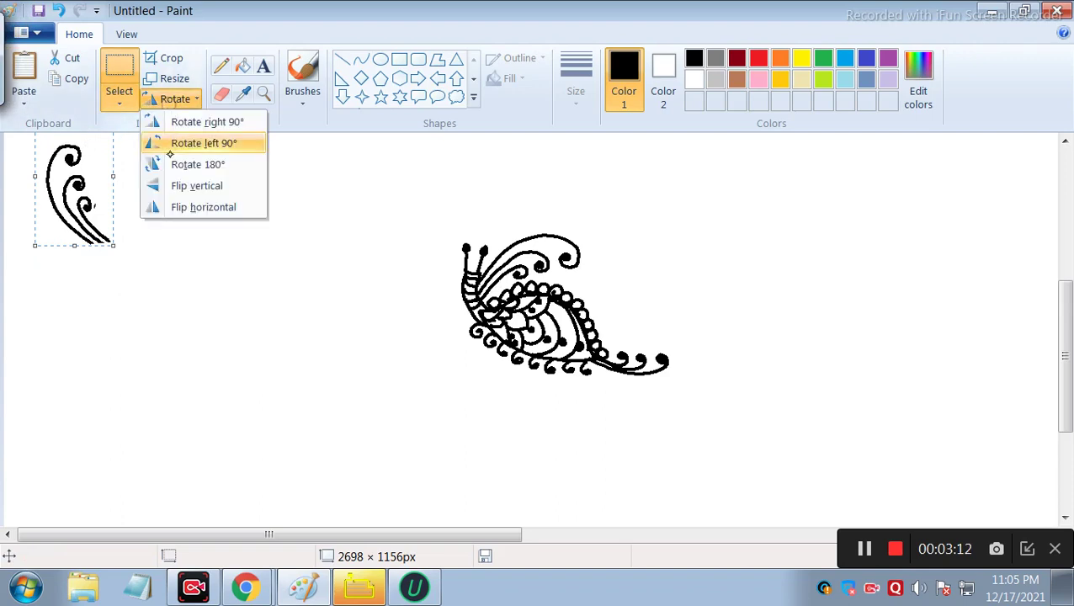
{"action": "left_click", "coordinate": [168, 206]}
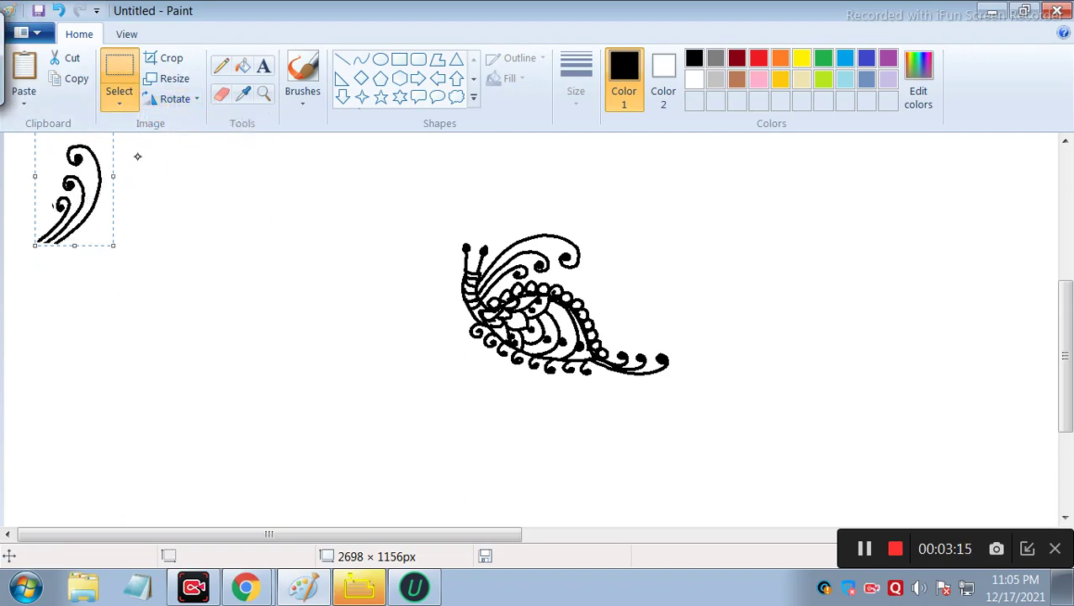
{"action": "left_click", "coordinate": [178, 99]}
{"action": "left_click", "coordinate": [191, 205]}
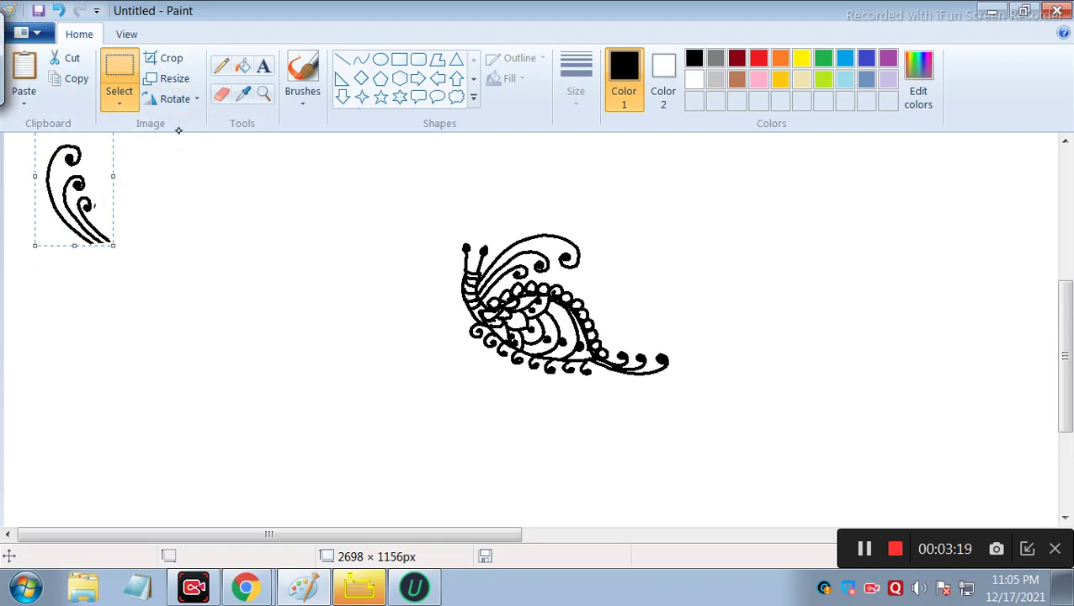
{"action": "left_click", "coordinate": [187, 101]}
{"action": "left_click", "coordinate": [181, 163]}
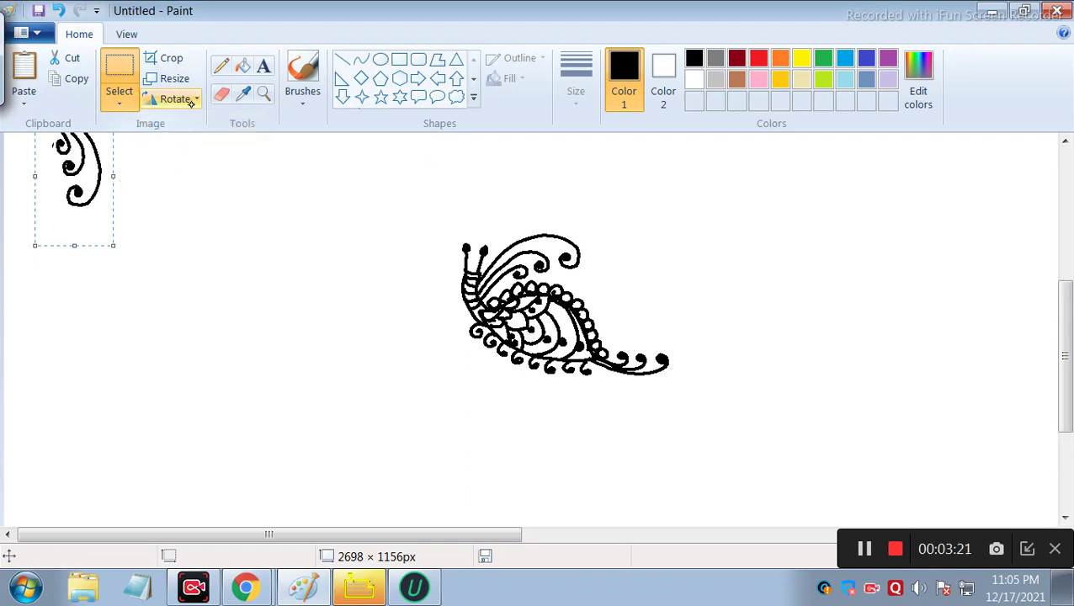
{"action": "left_click_drag", "start_coordinate": [77, 188], "coordinate": [97, 250]}
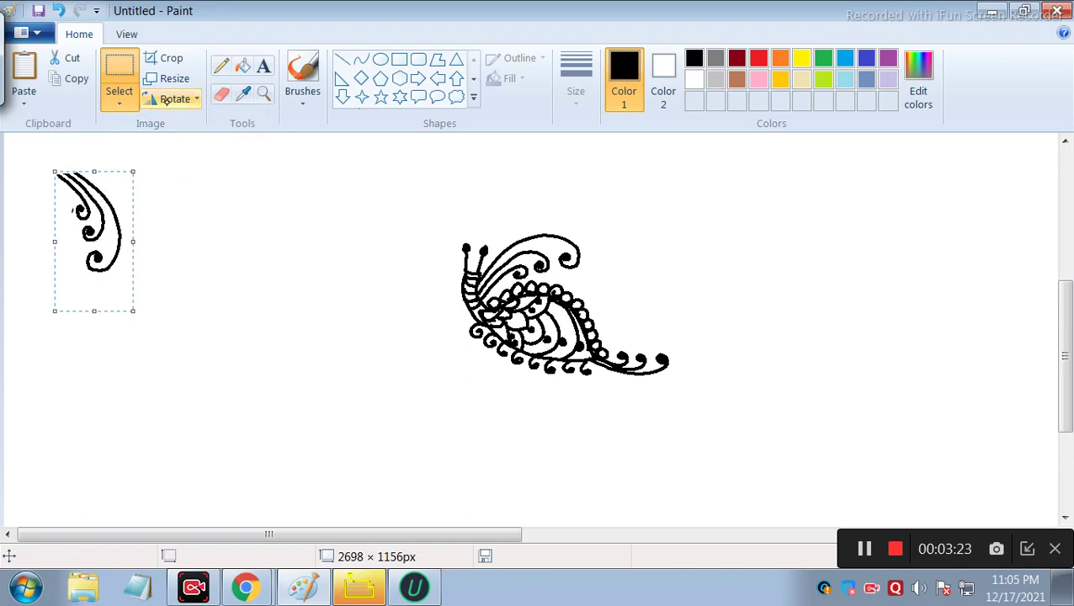
{"action": "key", "text": "ctrl+z"}
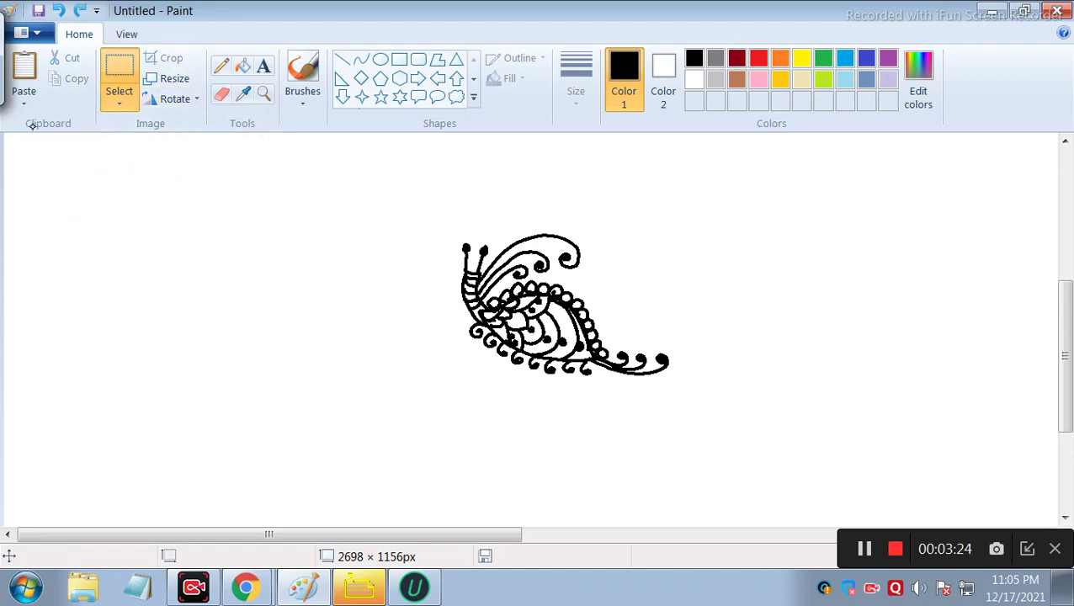
- Paste the copied plumes, flip them horizontally and place them beside the neck, opposite the original plumes
{"action": "left_click", "coordinate": [23, 72]}
{"action": "left_click", "coordinate": [175, 99]}
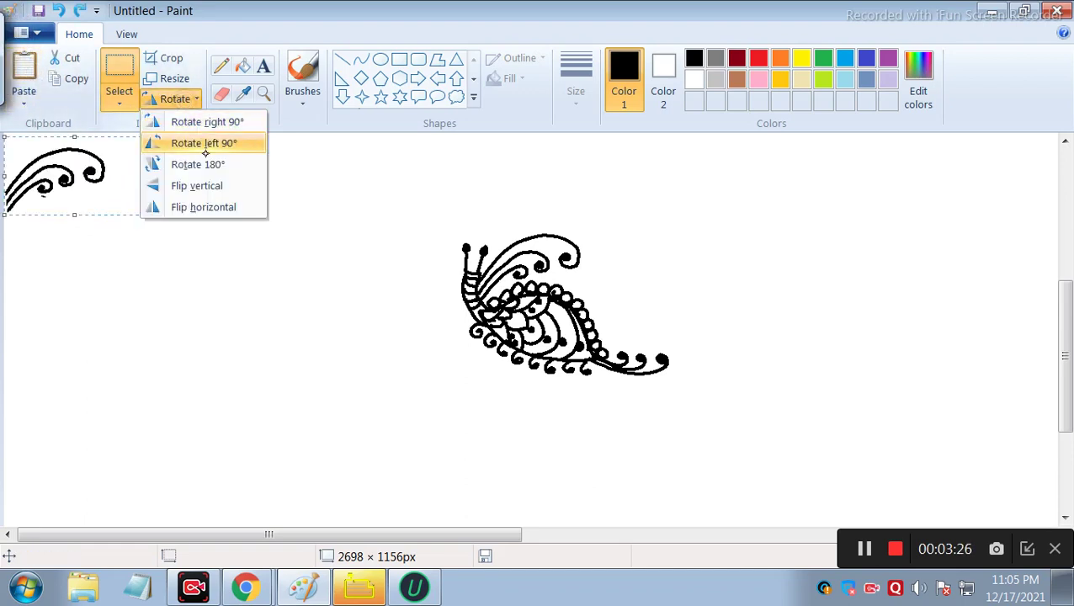
{"action": "left_click", "coordinate": [205, 208]}
{"action": "left_click_drag", "start_coordinate": [110, 185], "coordinate": [406, 265]}
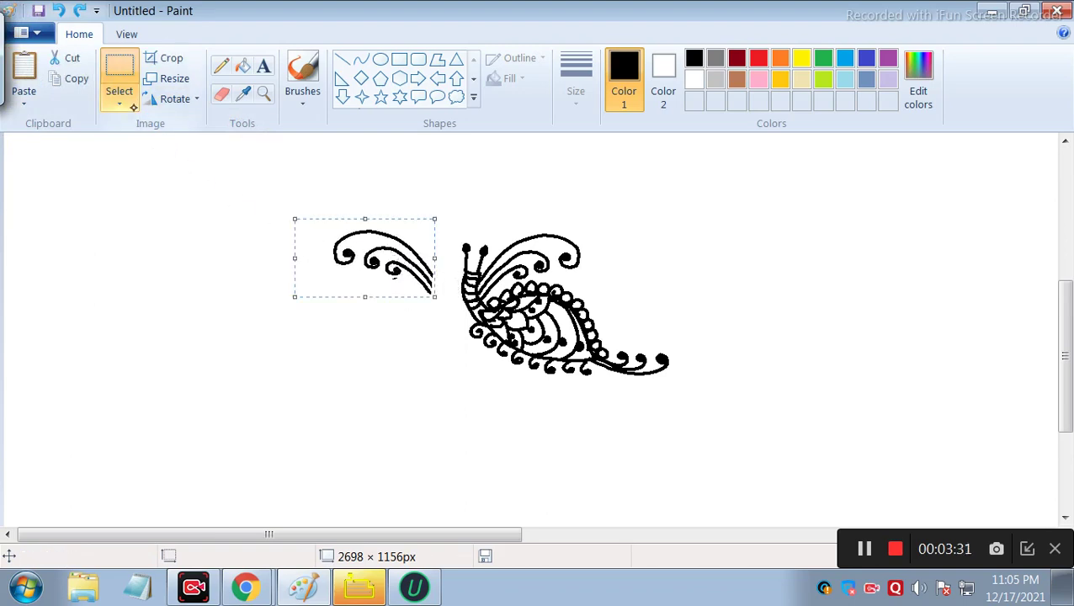
- Turn on transparent selection and move the mirrored plumes against the neck so they join it opposite the original plumes
{"action": "left_click", "coordinate": [119, 102]}
{"action": "left_click", "coordinate": [175, 277]}
{"action": "left_click_drag", "start_coordinate": [354, 268], "coordinate": [388, 276]}
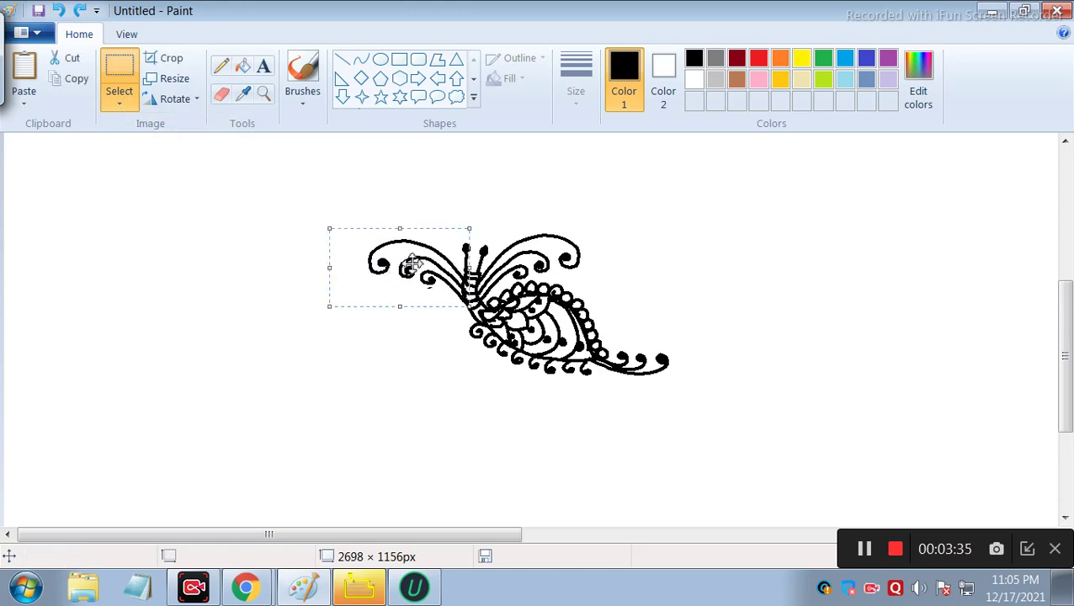
{"action": "key", "text": "Left"}
{"action": "key", "text": "Left"}
{"action": "key", "text": "Left"}
{"action": "key", "text": "Left"}
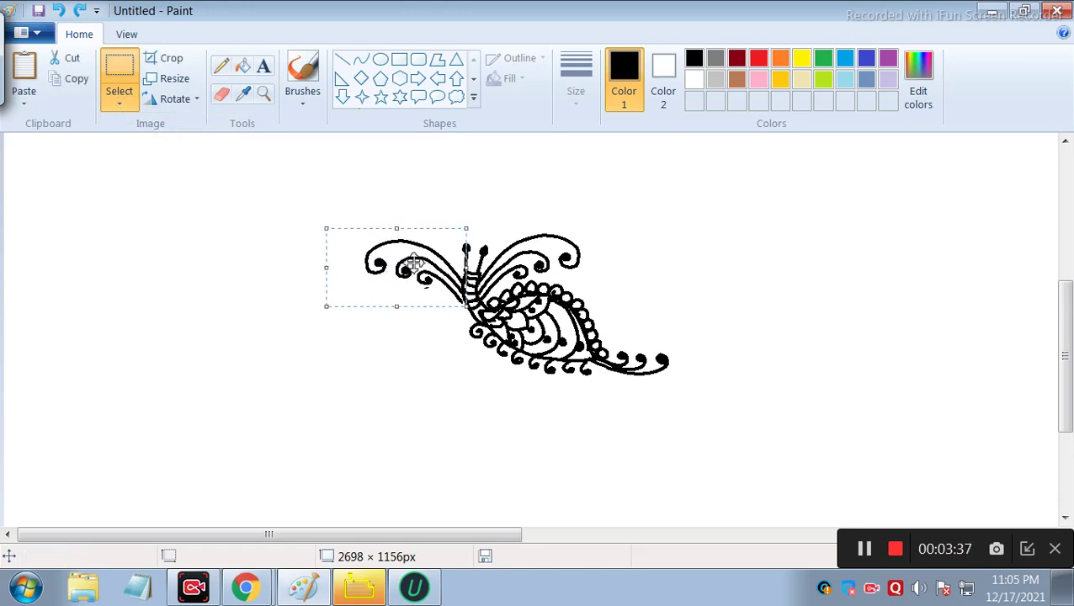
{"action": "left_click", "coordinate": [213, 146]}
- Draw a pointed bud of overlapping leaves in pencil above the two dotted antennae
{"action": "left_click", "coordinate": [221, 66]}
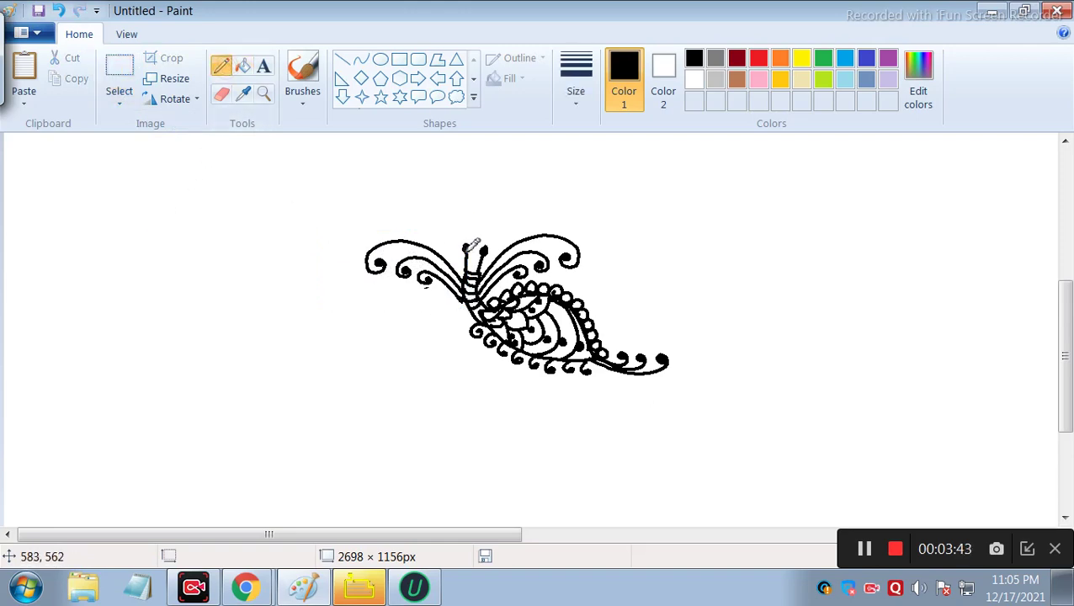
{"action": "mouse_move", "coordinate": [476, 257]}
{"action": "left_mouse_down"}
{"action": "mouse_move", "coordinate": [463, 220]}
{"action": "mouse_move", "coordinate": [480, 241]}
{"action": "left_mouse_up"}
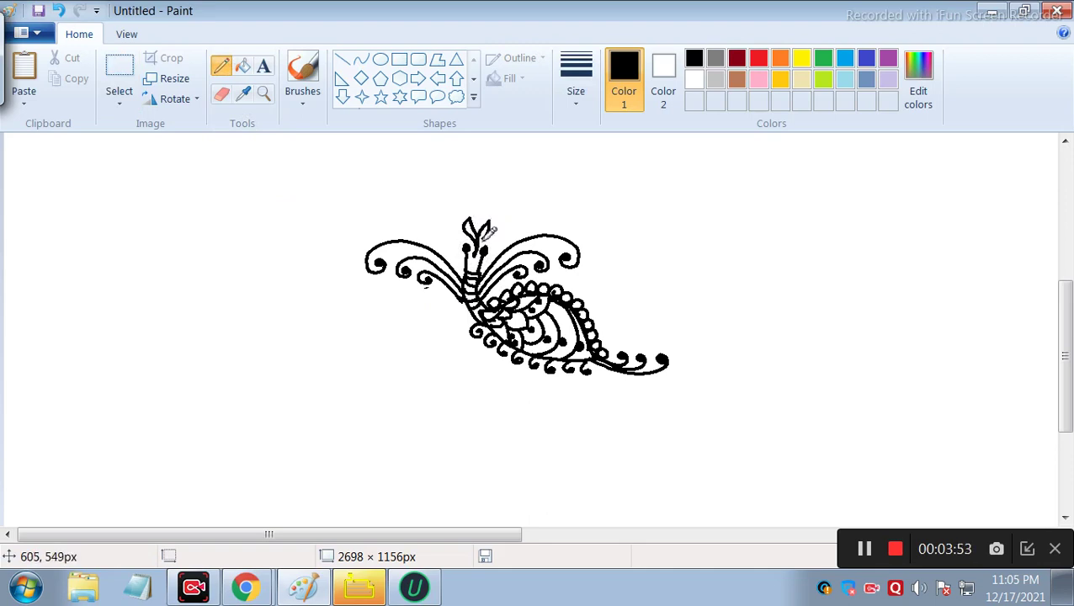
{"action": "mouse_move", "coordinate": [481, 221]}
{"action": "left_mouse_down"}
{"action": "mouse_move", "coordinate": [488, 189]}
{"action": "mouse_move", "coordinate": [487, 202]}
{"action": "left_mouse_up"}
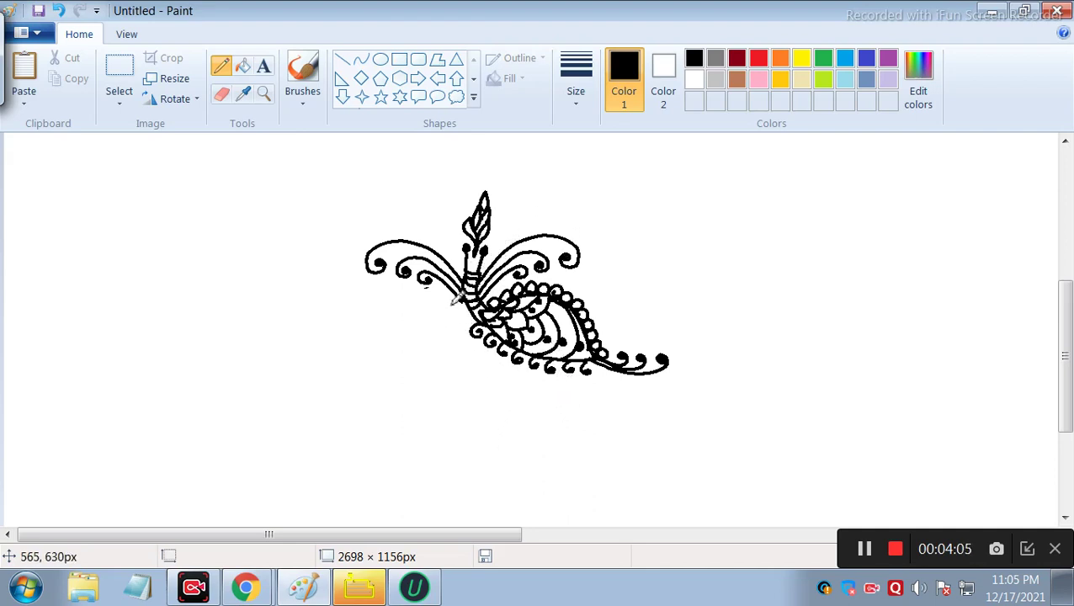
- Draw a descending chain of small dot-ended curls from the base of the neck, redoing the lower curls
{"action": "mouse_move", "coordinate": [458, 295]}
{"action": "left_mouse_down"}
{"action": "mouse_move", "coordinate": [446, 313]}
{"action": "mouse_move", "coordinate": [463, 308]}
{"action": "left_mouse_up"}
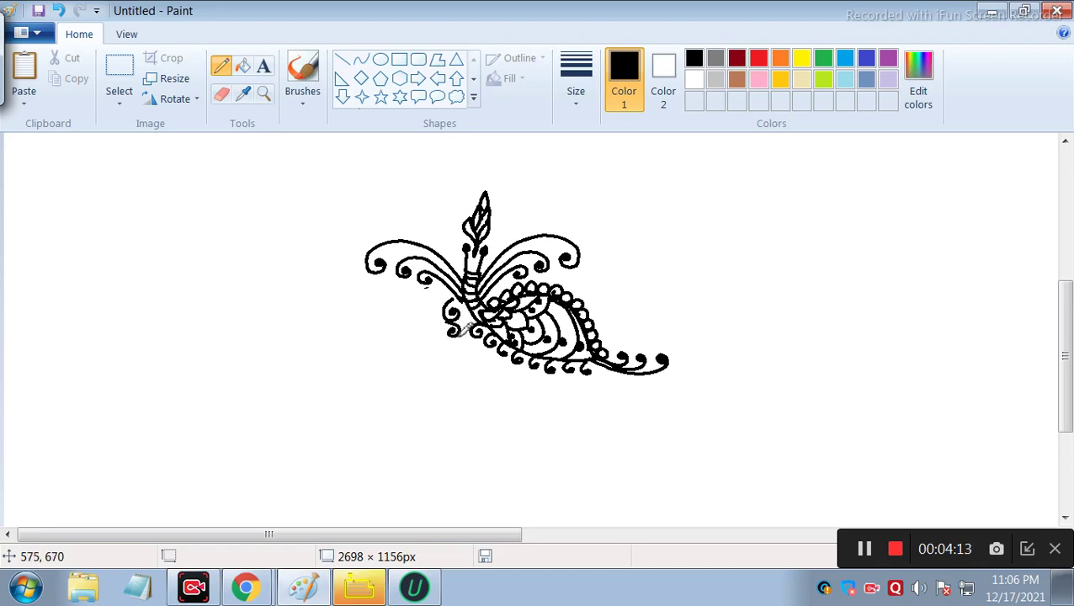
{"action": "left_click_drag", "start_coordinate": [461, 345], "coordinate": [469, 357]}
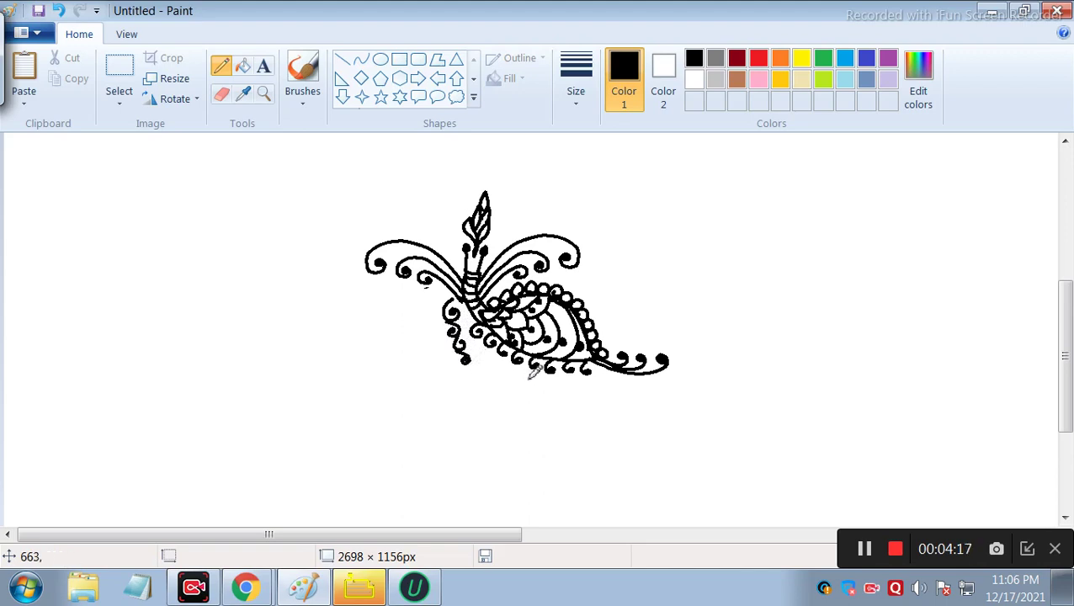
{"action": "key", "text": "ctrl"}
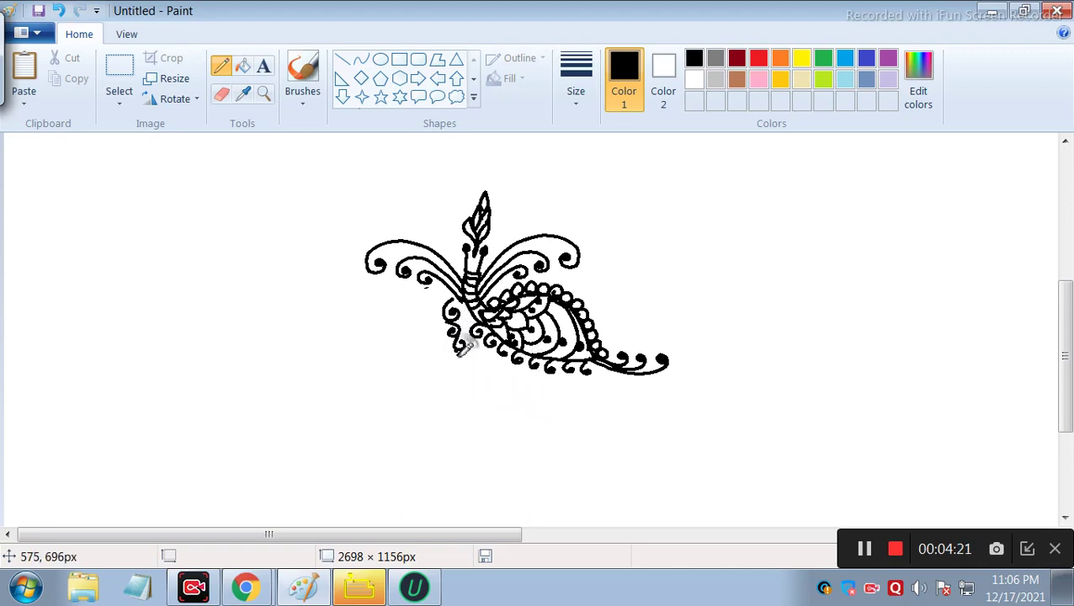
{"action": "key", "text": "ctrl"}
{"action": "key", "text": "ctrl"}
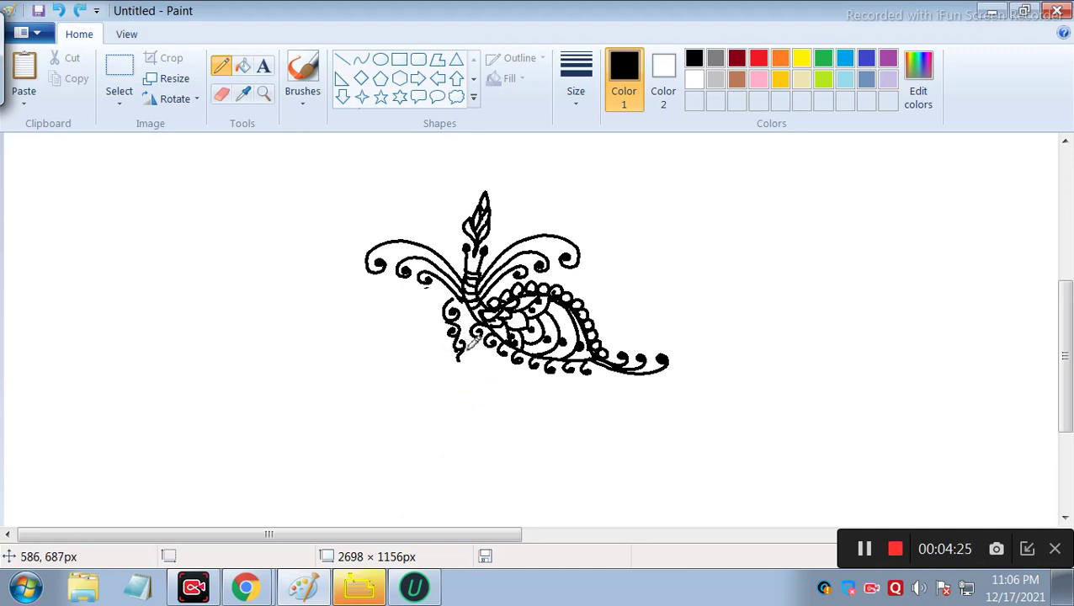
{"action": "key", "text": "ctrl"}
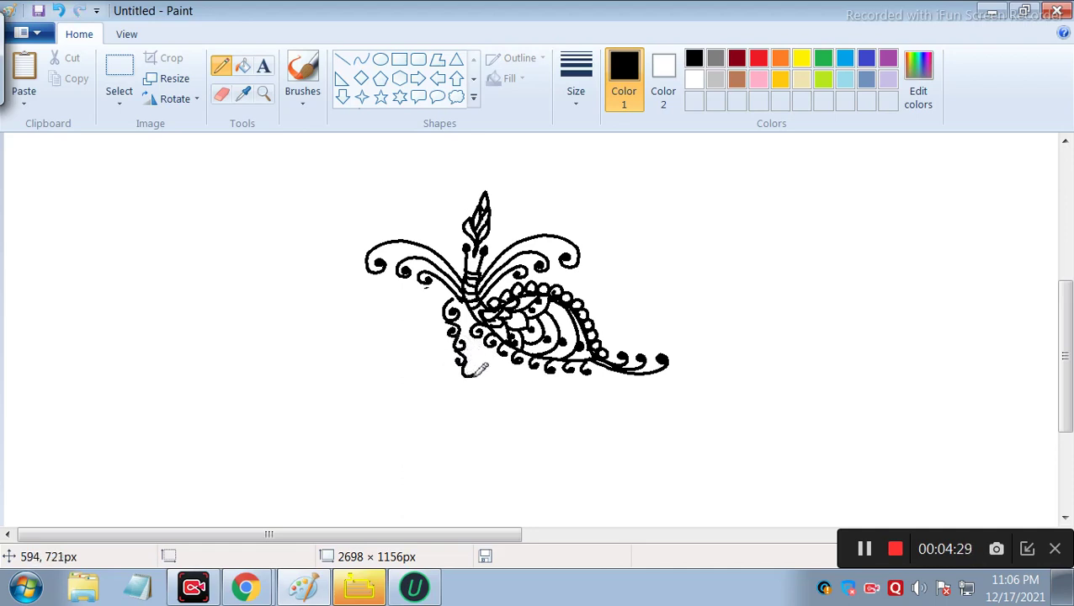
{"action": "left_click", "coordinate": [480, 380]}
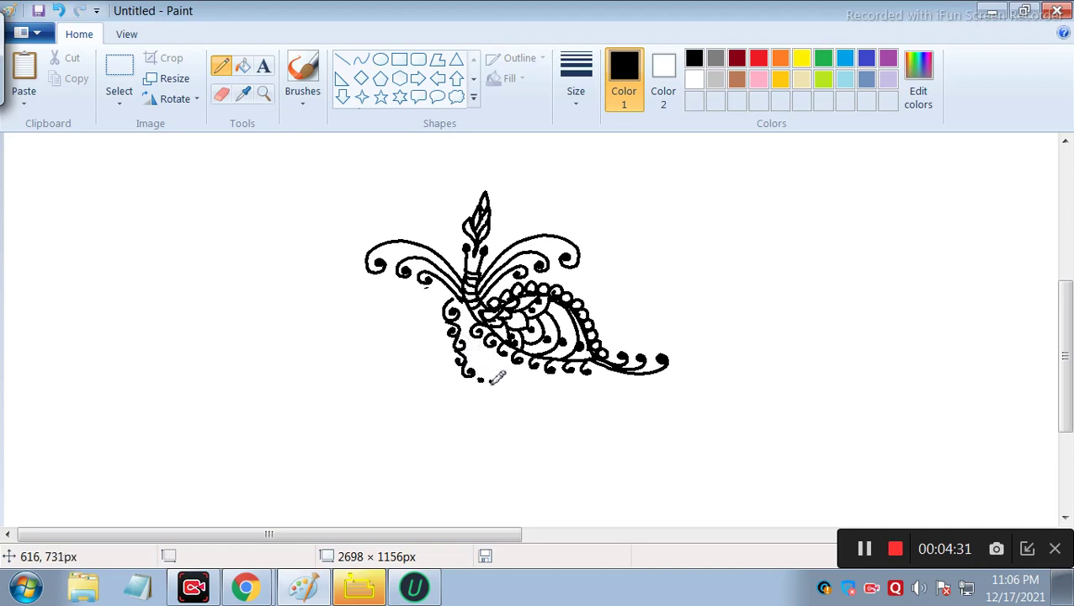
{"action": "key", "text": "ctrl"}
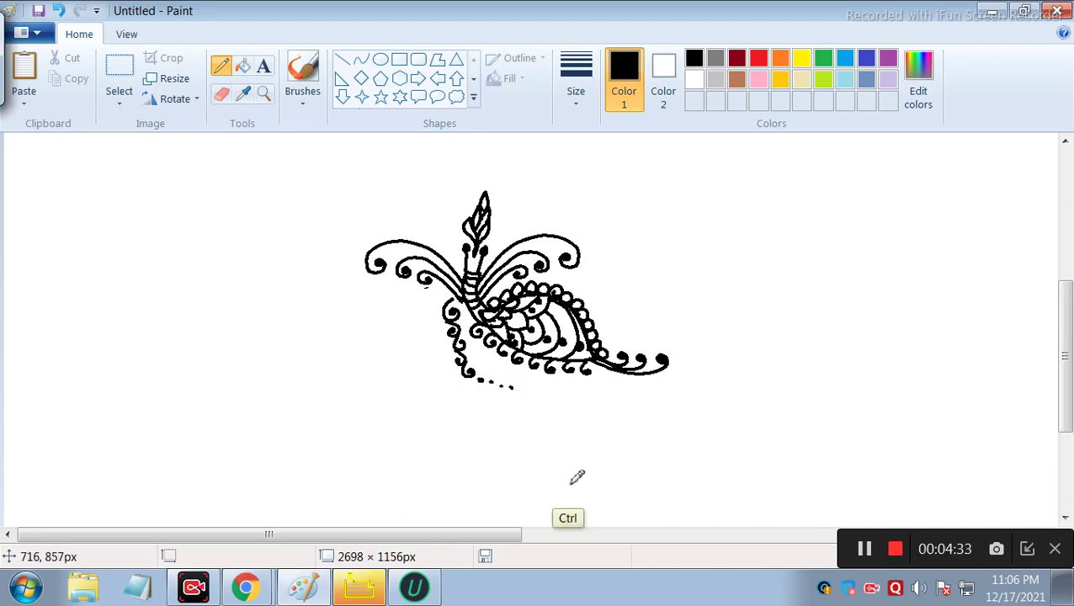
{"action": "key", "text": "ctrl+z"}
{"action": "key", "text": "ctrl+z"}
{"action": "key", "text": "ctrl+z"}
{"action": "key", "text": "ctrl+z"}
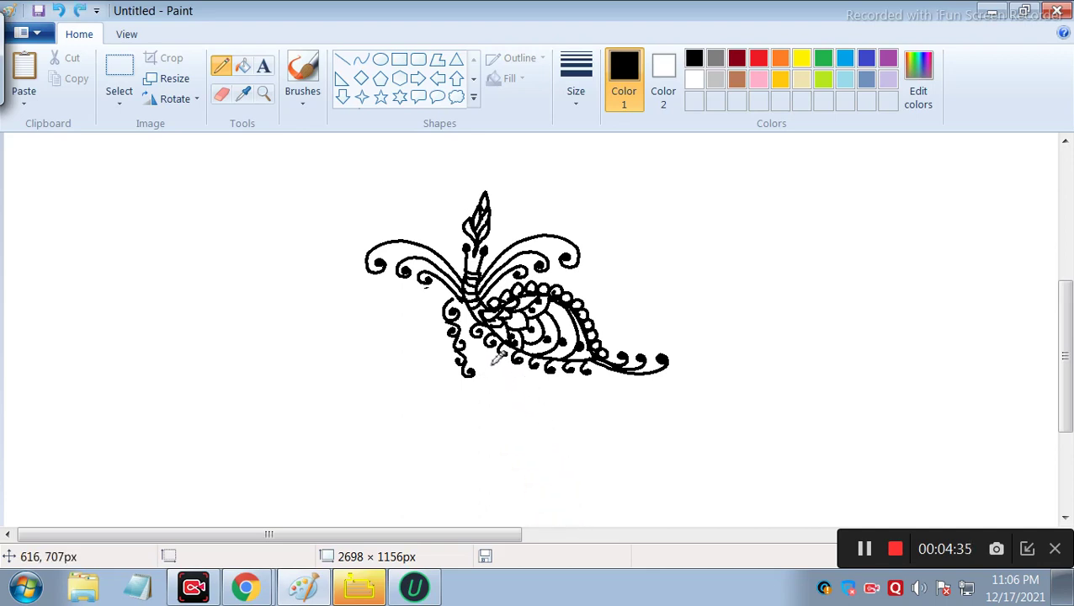
- Add a trail of shrinking dots at the lower end of the curl chain
{"action": "left_click", "coordinate": [477, 383]}
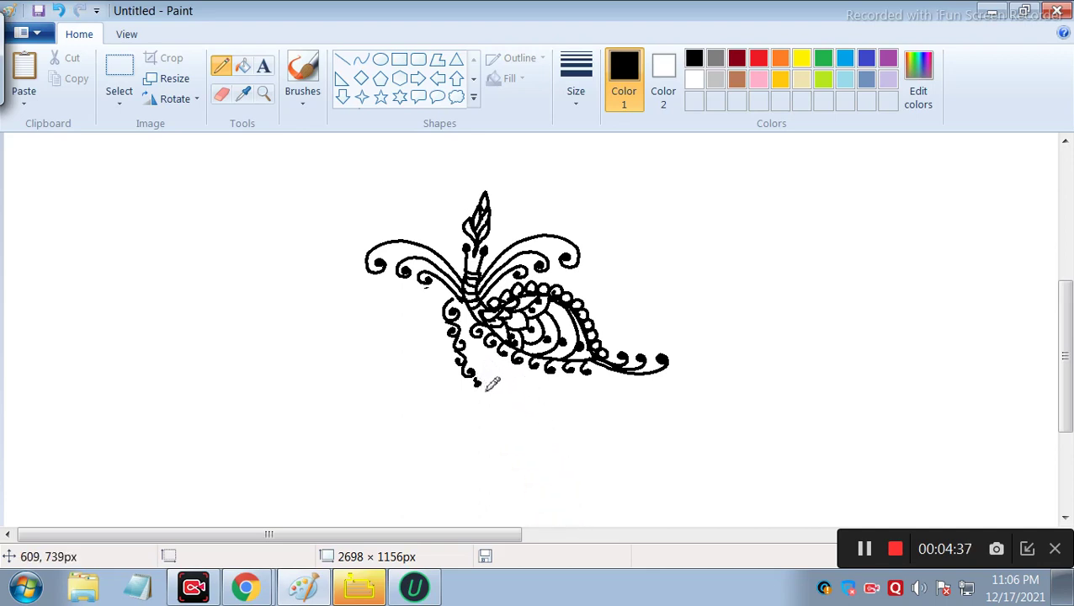
{"action": "left_click", "coordinate": [489, 389]}
- Draw a long leaf spray beneath the wing, with paired leaves shrinking towards the tip and three dots beyond it
{"action": "mouse_move", "coordinate": [482, 358]}
{"action": "left_mouse_down"}
{"action": "mouse_move", "coordinate": [537, 382]}
{"action": "mouse_move", "coordinate": [604, 384]}
{"action": "mouse_move", "coordinate": [574, 404]}
{"action": "mouse_move", "coordinate": [517, 384]}
{"action": "left_mouse_up"}
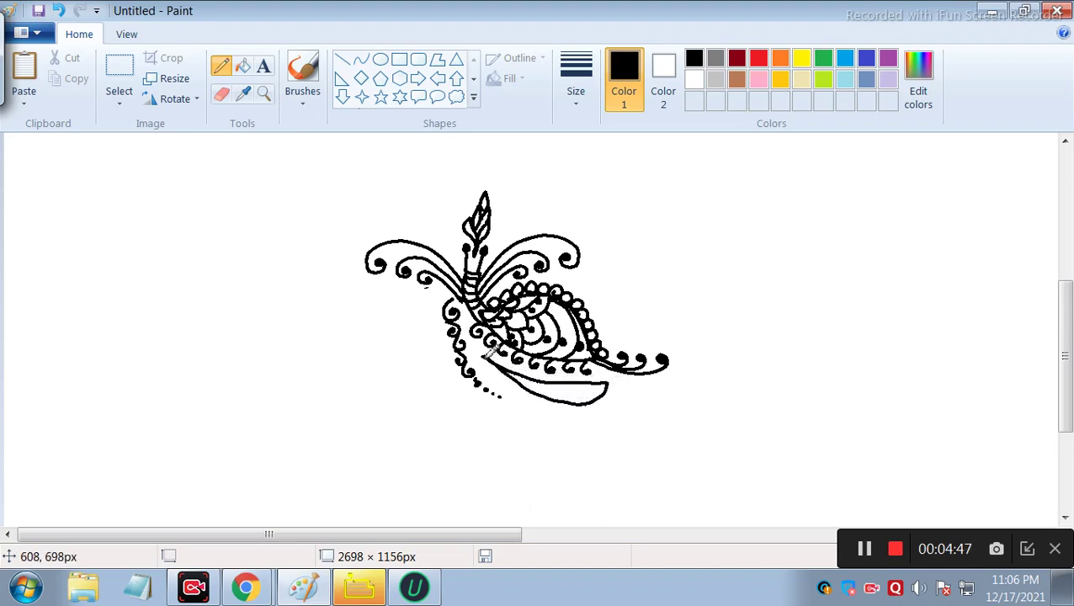
{"action": "mouse_move", "coordinate": [604, 395]}
{"action": "left_mouse_down"}
{"action": "mouse_move", "coordinate": [584, 430]}
{"action": "mouse_move", "coordinate": [562, 424]}
{"action": "mouse_move", "coordinate": [480, 351]}
{"action": "left_mouse_up"}
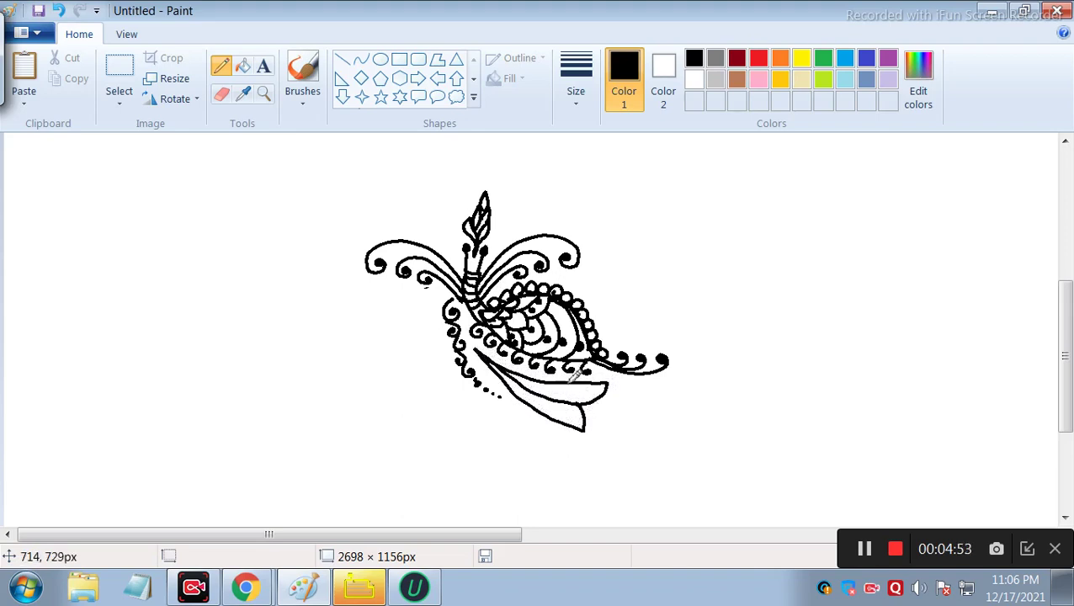
{"action": "mouse_move", "coordinate": [607, 396]}
{"action": "left_mouse_down"}
{"action": "mouse_move", "coordinate": [626, 385]}
{"action": "mouse_move", "coordinate": [589, 398]}
{"action": "mouse_move", "coordinate": [618, 414]}
{"action": "mouse_move", "coordinate": [606, 419]}
{"action": "mouse_move", "coordinate": [591, 402]}
{"action": "left_mouse_up"}
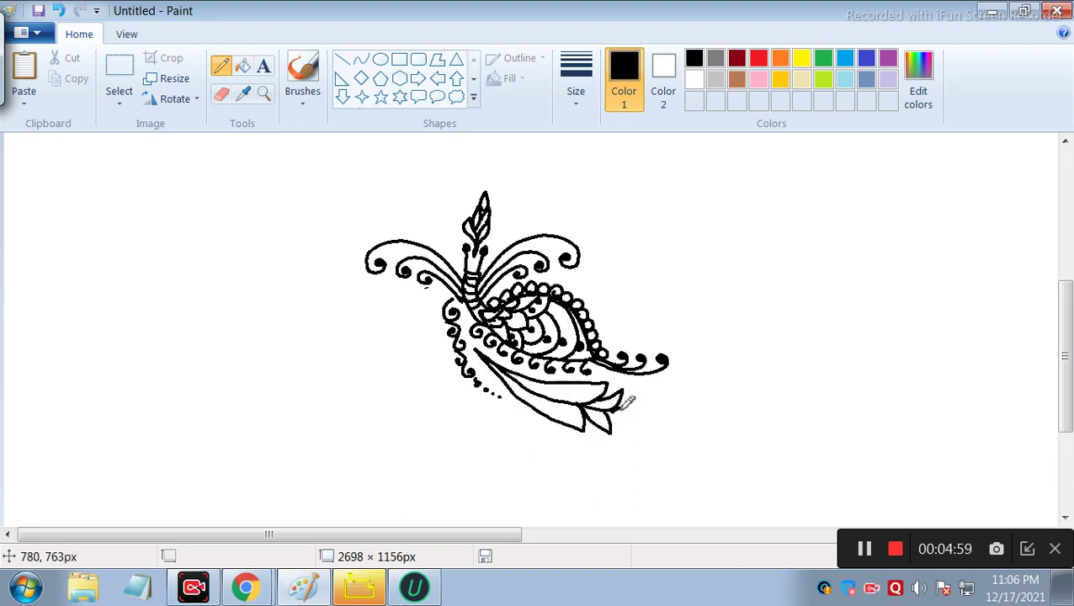
{"action": "mouse_move", "coordinate": [625, 408]}
{"action": "left_mouse_down"}
{"action": "mouse_move", "coordinate": [634, 421]}
{"action": "mouse_move", "coordinate": [612, 406]}
{"action": "mouse_move", "coordinate": [650, 401]}
{"action": "mouse_move", "coordinate": [637, 419]}
{"action": "mouse_move", "coordinate": [644, 430]}
{"action": "mouse_move", "coordinate": [658, 424]}
{"action": "left_mouse_up"}
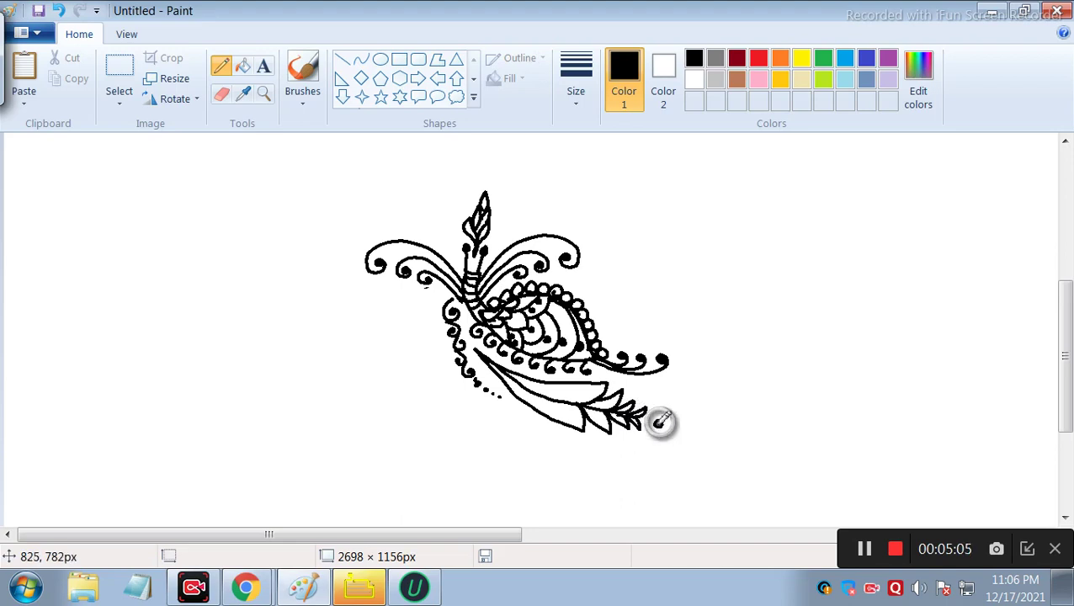
{"action": "left_click", "coordinate": [675, 427]}
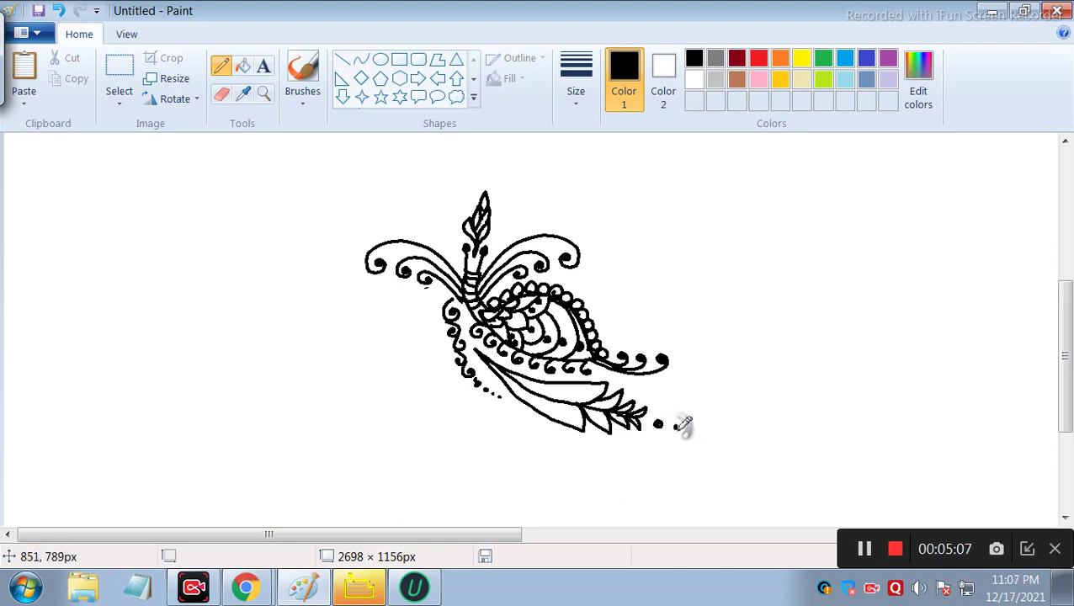
{"action": "left_click", "coordinate": [688, 428]}
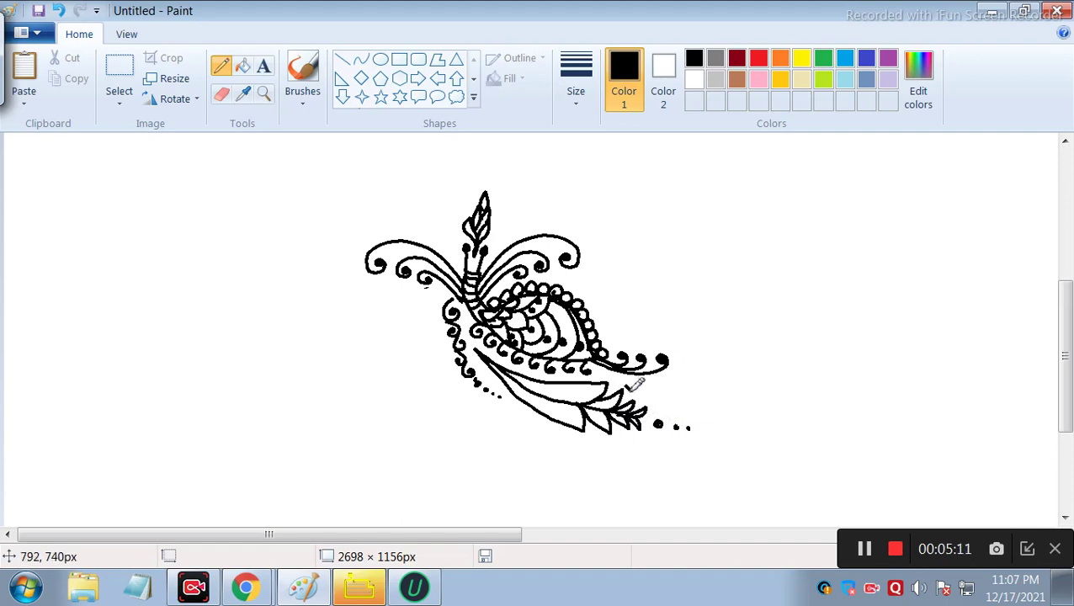
{"action": "mouse_move", "coordinate": [627, 387]}
{"action": "left_mouse_down"}
{"action": "mouse_move", "coordinate": [690, 390]}
{"action": "mouse_move", "coordinate": [709, 351]}
{"action": "mouse_move", "coordinate": [691, 393]}
{"action": "mouse_move", "coordinate": [658, 401]}
{"action": "mouse_move", "coordinate": [690, 389]}
{"action": "left_mouse_up"}
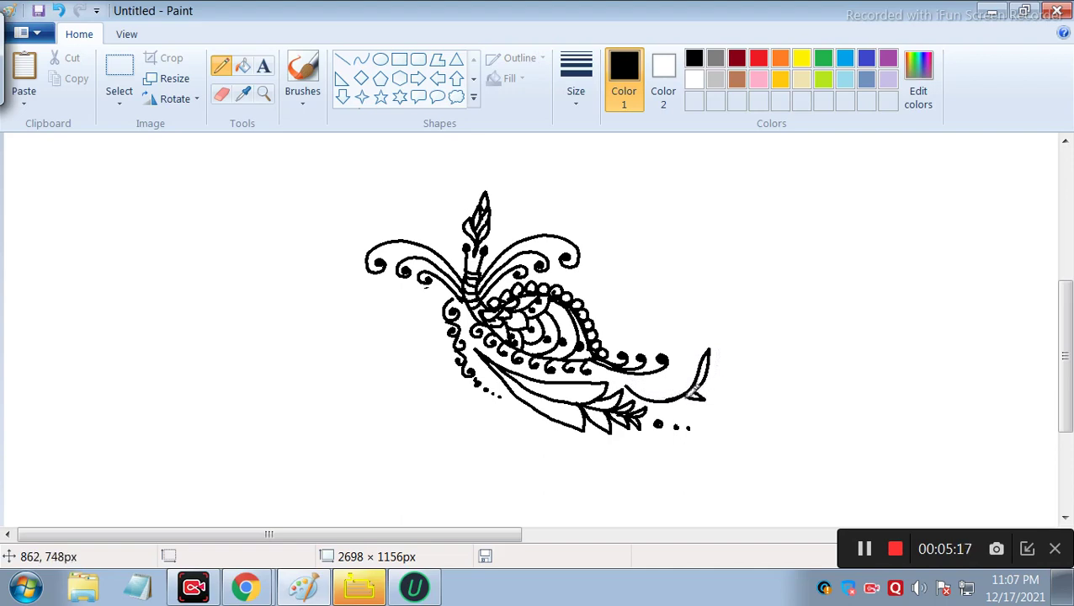
{"action": "key", "text": "ctrl"}
{"action": "key", "text": "ctrl+z"}
{"action": "key", "text": "ctrl+z"}
{"action": "key", "text": "ctrl+z"}
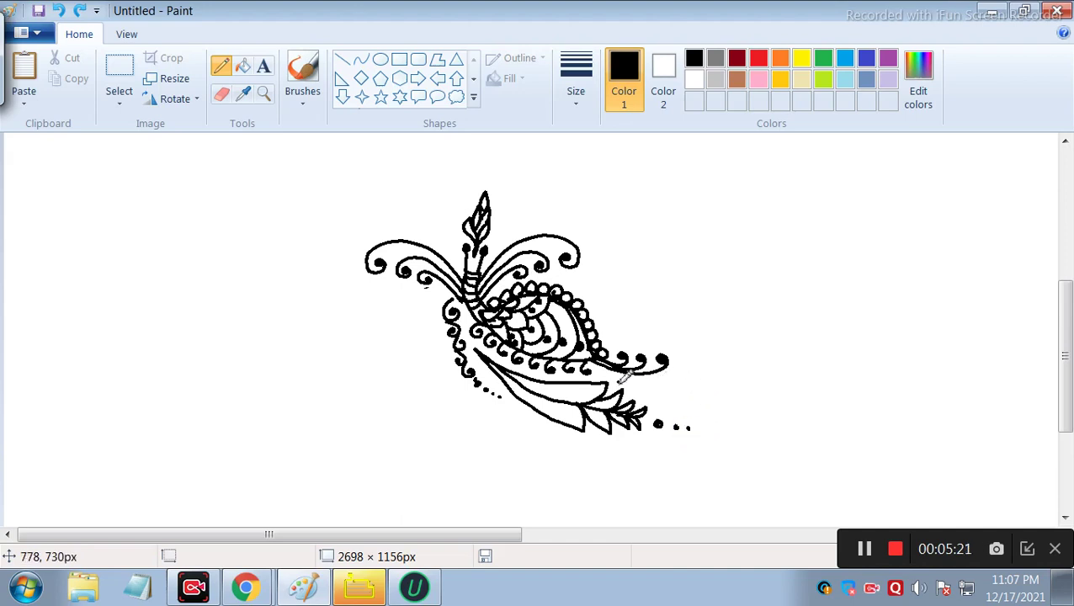
- Draw a curved, leafy stem below the tail and undo its side leaves, keeping the stem and tip leaf
{"action": "mouse_move", "coordinate": [621, 376]}
{"action": "left_mouse_down"}
{"action": "mouse_move", "coordinate": [682, 388]}
{"action": "mouse_move", "coordinate": [725, 376]}
{"action": "mouse_move", "coordinate": [733, 356]}
{"action": "mouse_move", "coordinate": [730, 373]}
{"action": "left_mouse_up"}
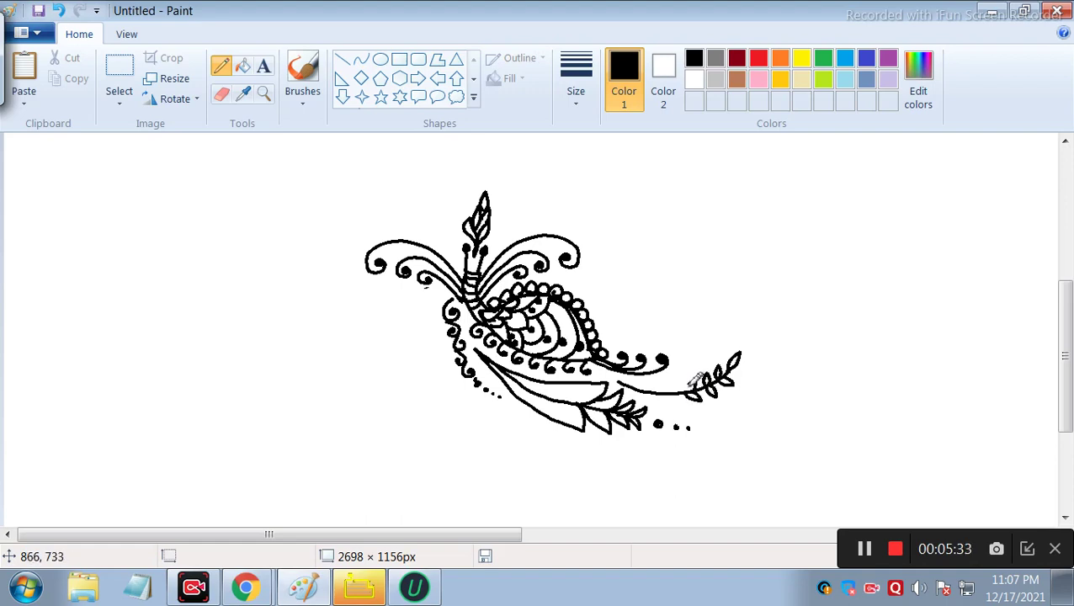
{"action": "key", "text": "ctrl"}
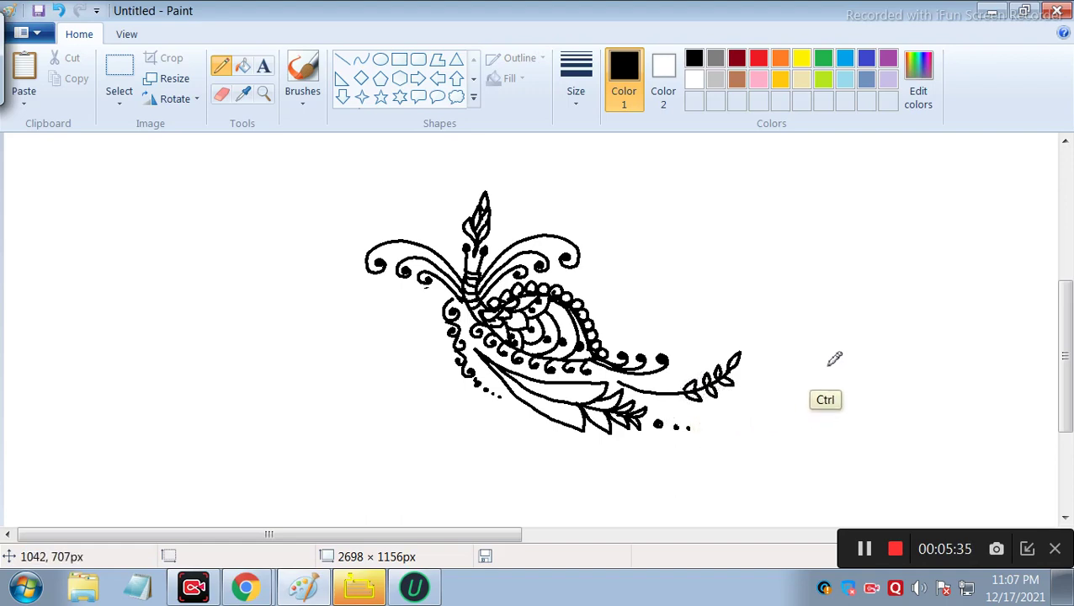
{"action": "key", "text": "ctrl+z"}
{"action": "key", "text": "ctrl+z"}
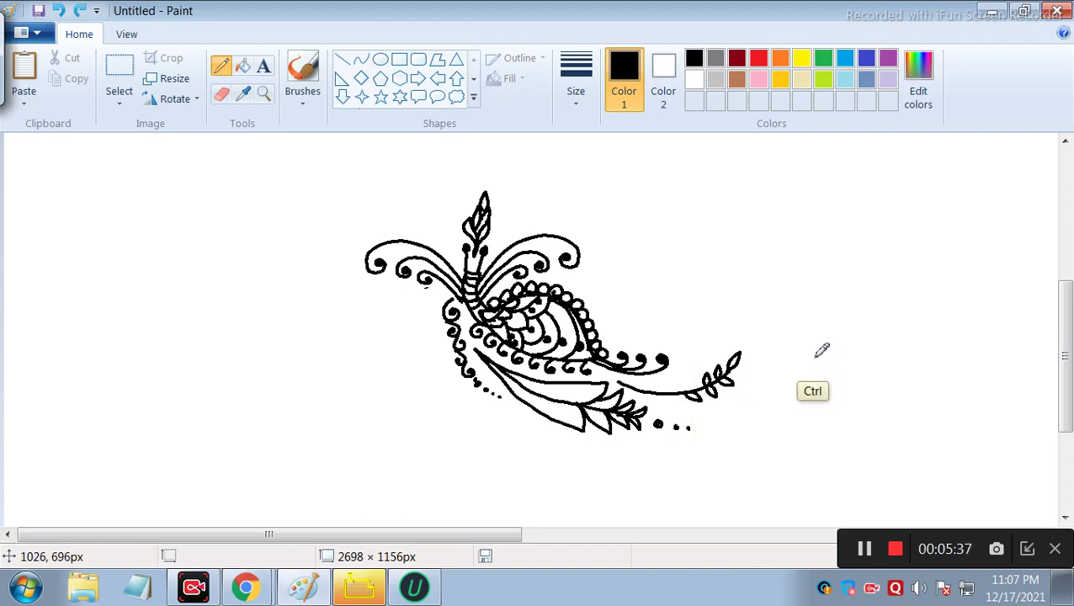
{"action": "key", "text": "ctrl+z"}
{"action": "key", "text": "ctrl+z"}
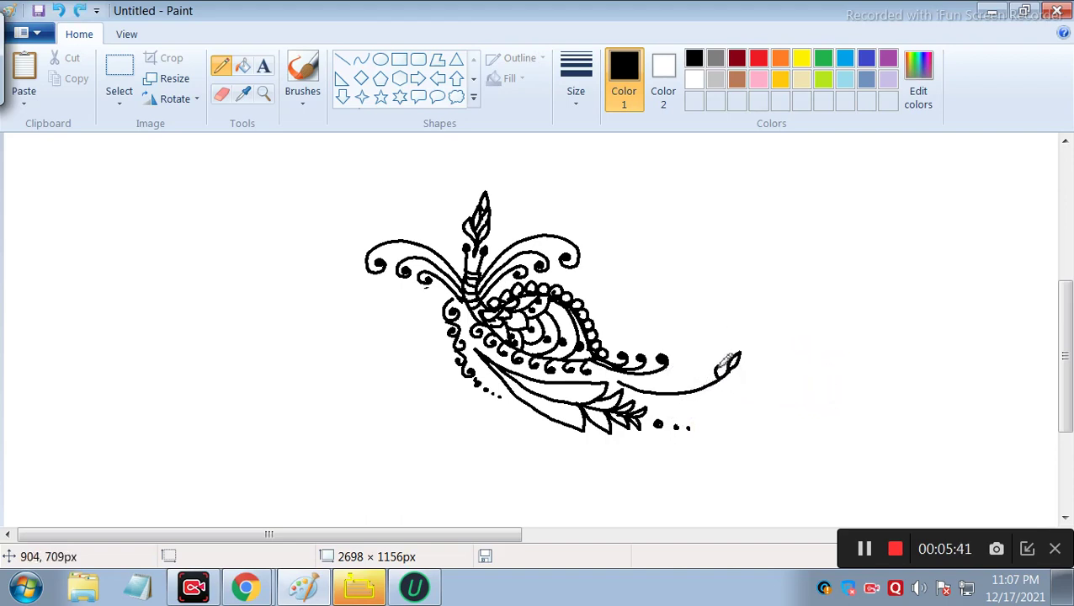
- Draw evenly spaced pairs of small leaves along the curved stem, from the tip leaf back towards the wing
{"action": "left_click_drag", "start_coordinate": [721, 375], "coordinate": [720, 385]}
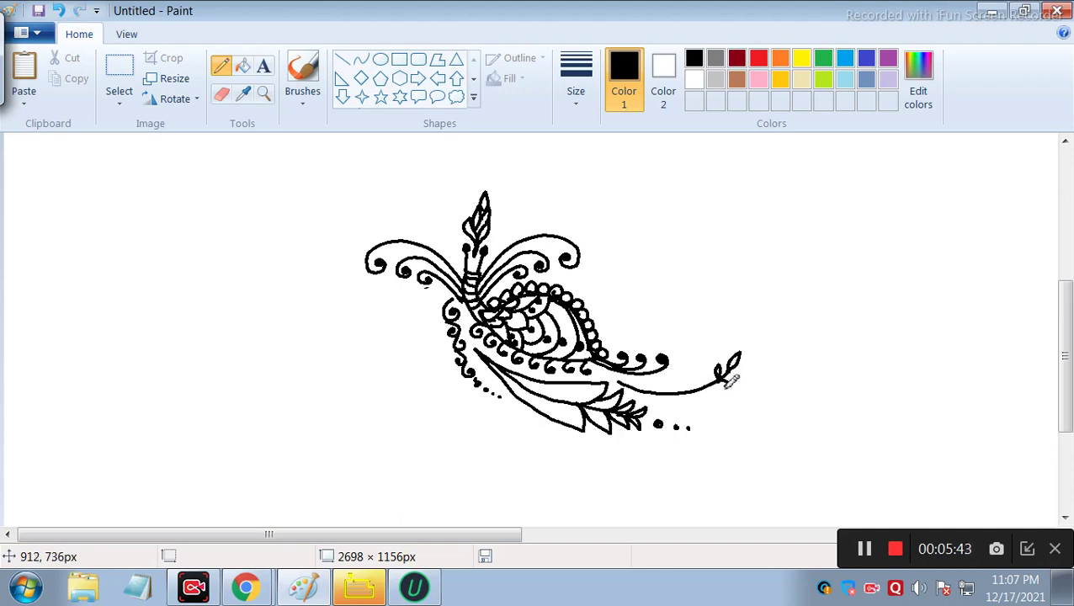
{"action": "left_click_drag", "start_coordinate": [715, 370], "coordinate": [709, 382]}
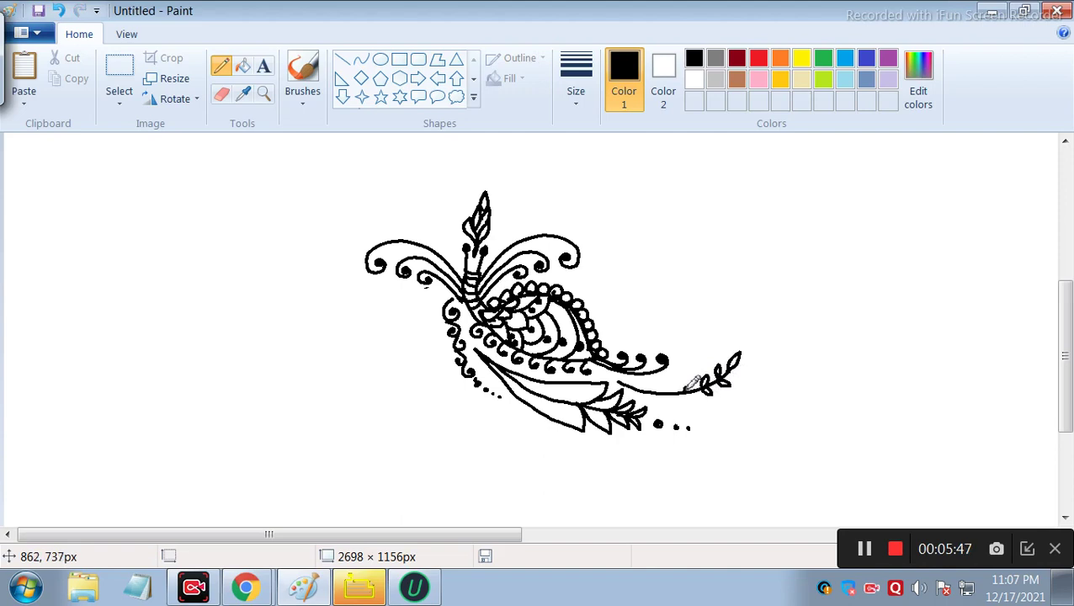
{"action": "left_click_drag", "start_coordinate": [697, 395], "coordinate": [670, 385]}
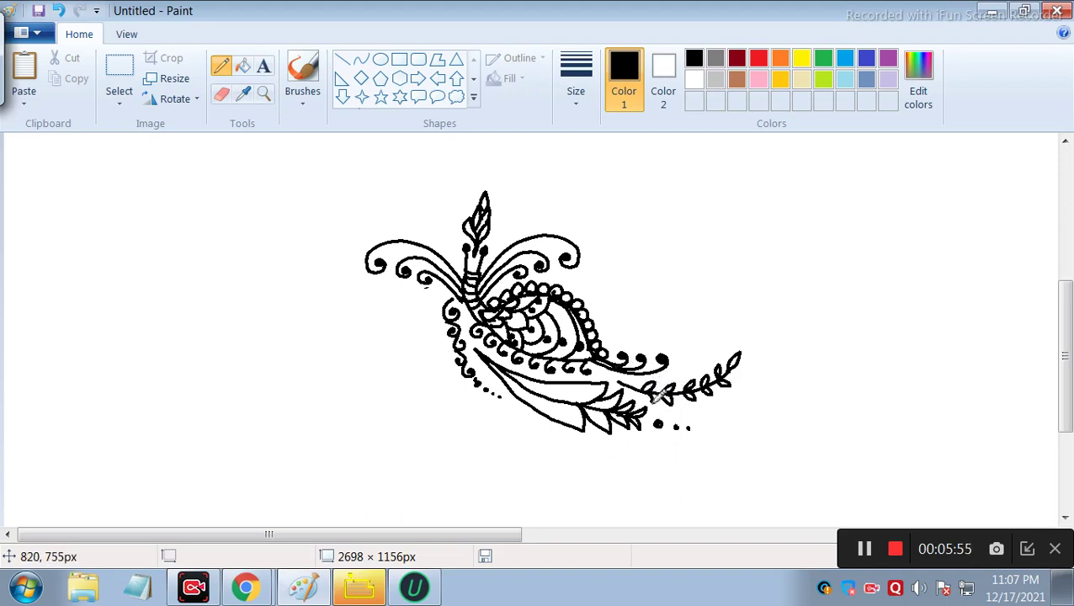
{"action": "left_click", "coordinate": [642, 391]}
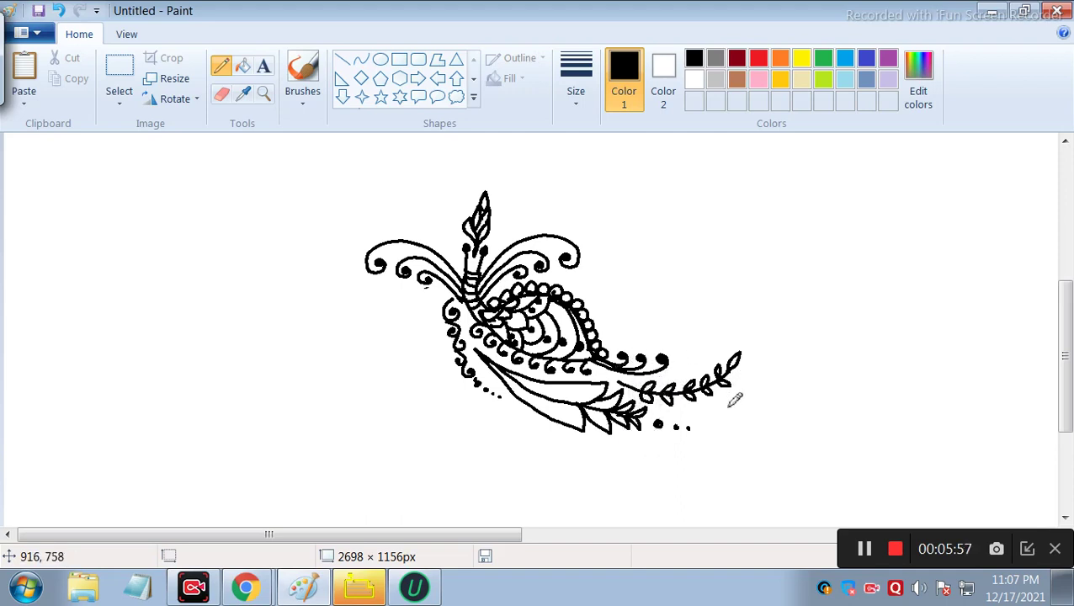
- Copy the curved leafy sprig below the tail using a free-form selection and paste a duplicate, dismissing the Adobe Acrobat Reader DC error window
{"action": "left_click", "coordinate": [119, 101]}
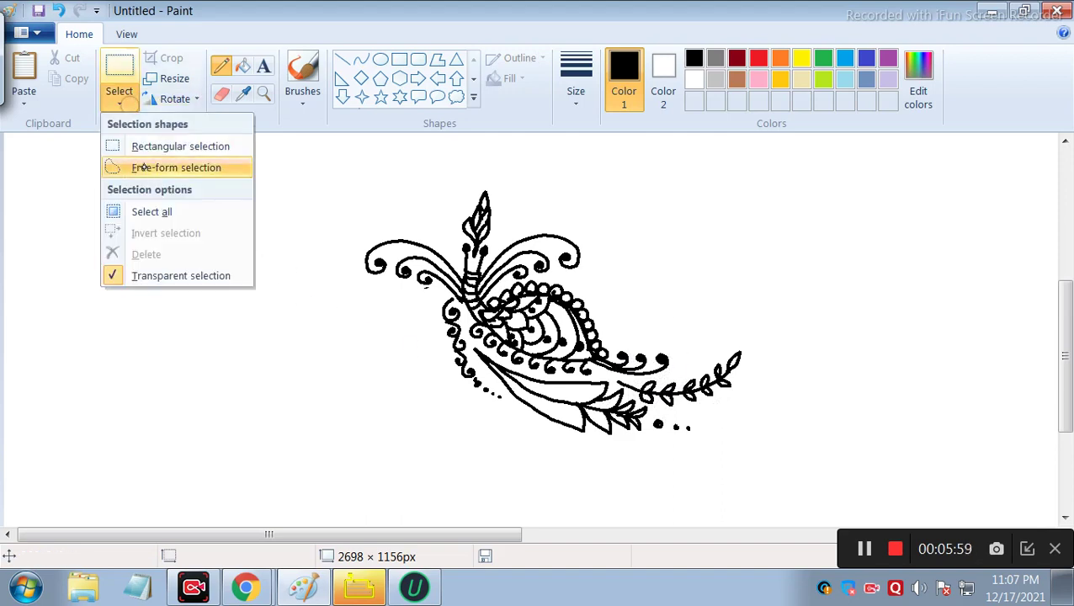
{"action": "left_click", "coordinate": [169, 167]}
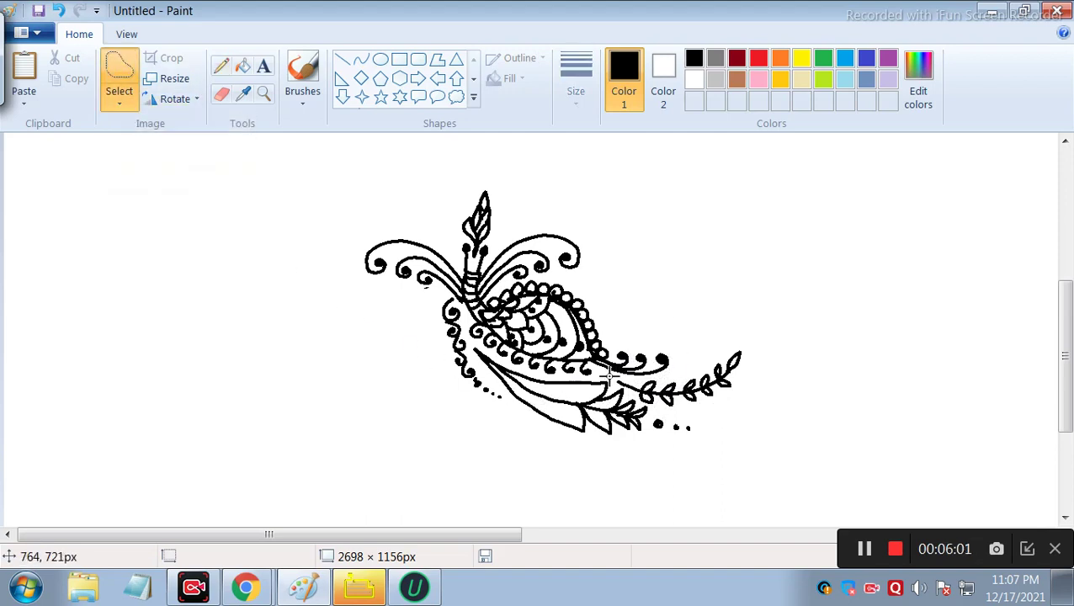
{"action": "left_click_drag", "start_coordinate": [620, 376], "coordinate": [677, 377]}
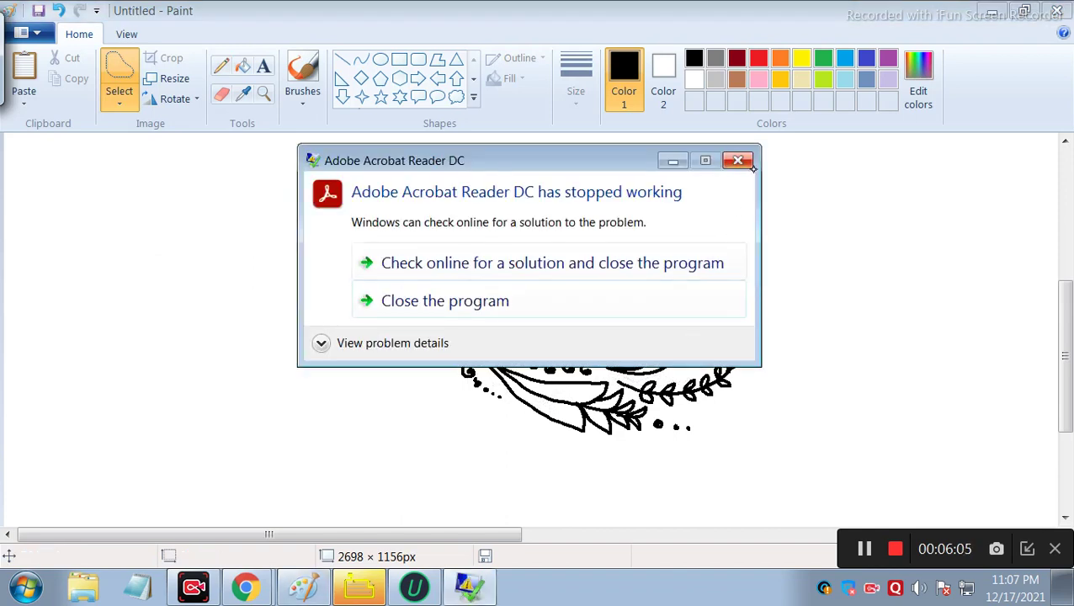
{"action": "left_click", "coordinate": [745, 163]}
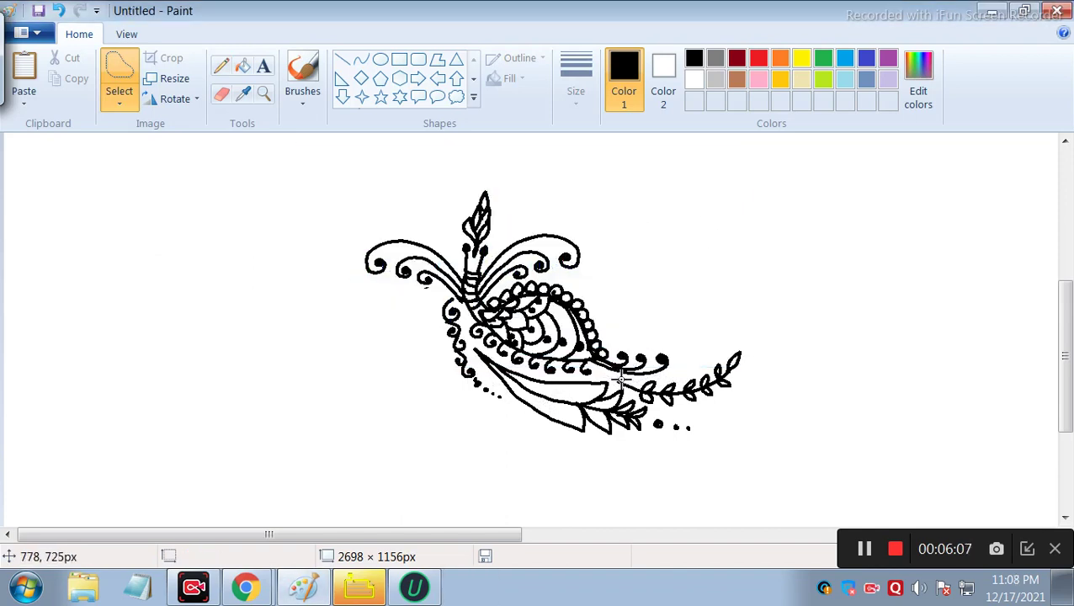
{"action": "mouse_move", "coordinate": [639, 384]}
{"action": "left_mouse_down"}
{"action": "mouse_move", "coordinate": [706, 365]}
{"action": "mouse_move", "coordinate": [783, 297]}
{"action": "mouse_move", "coordinate": [767, 360]}
{"action": "mouse_move", "coordinate": [735, 408]}
{"action": "mouse_move", "coordinate": [663, 414]}
{"action": "mouse_move", "coordinate": [612, 380]}
{"action": "left_mouse_up"}
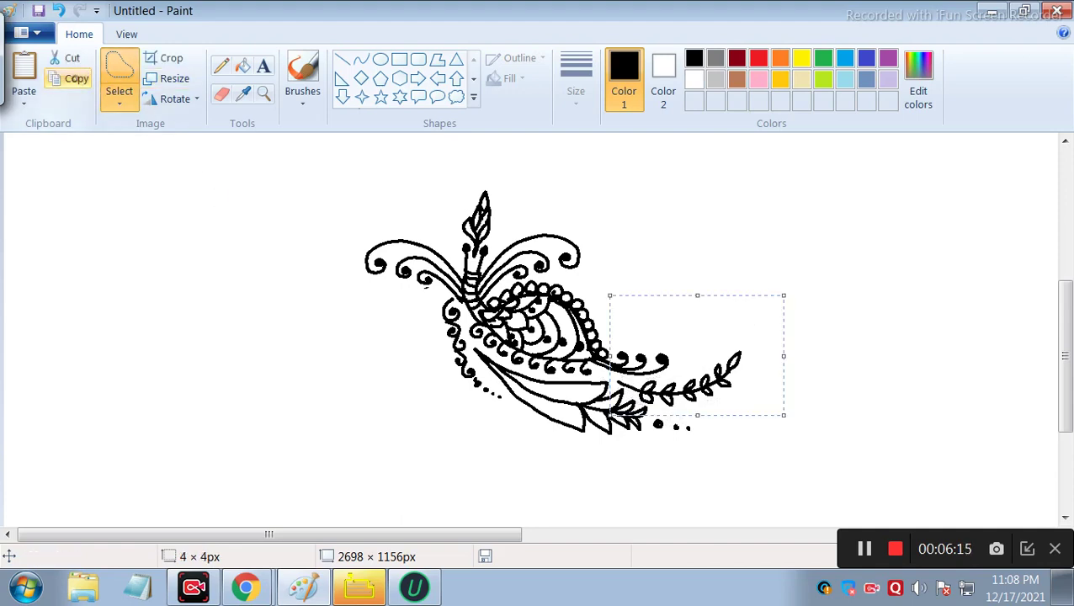
{"action": "left_click", "coordinate": [23, 75]}
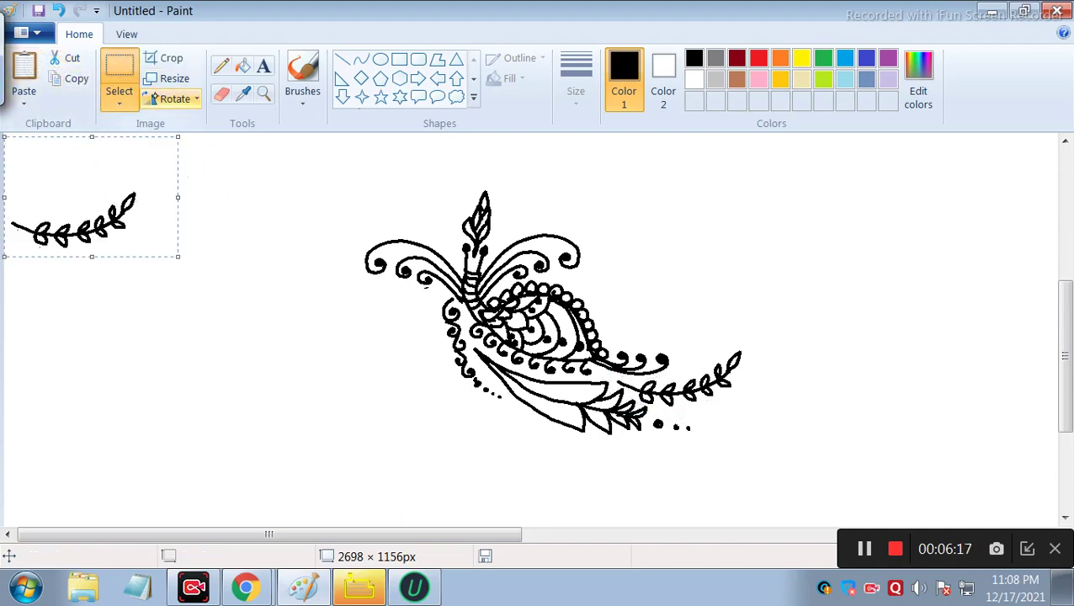
- Try the pasted sprig flipped horizontally and vertically, placed above the tail curls
{"action": "left_click", "coordinate": [169, 100]}
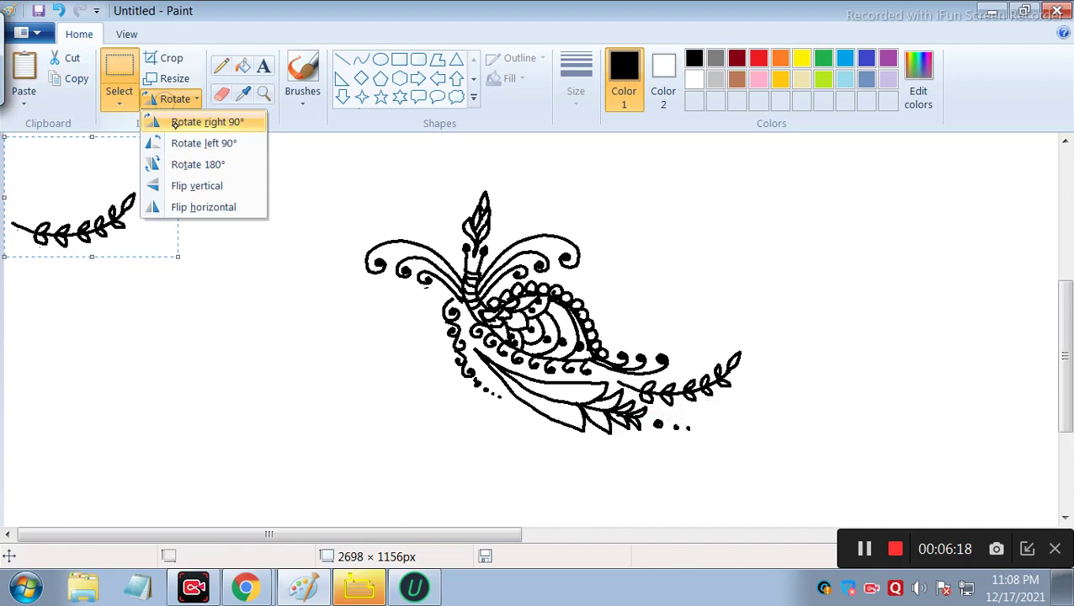
{"action": "left_click", "coordinate": [181, 206]}
{"action": "left_click", "coordinate": [198, 99]}
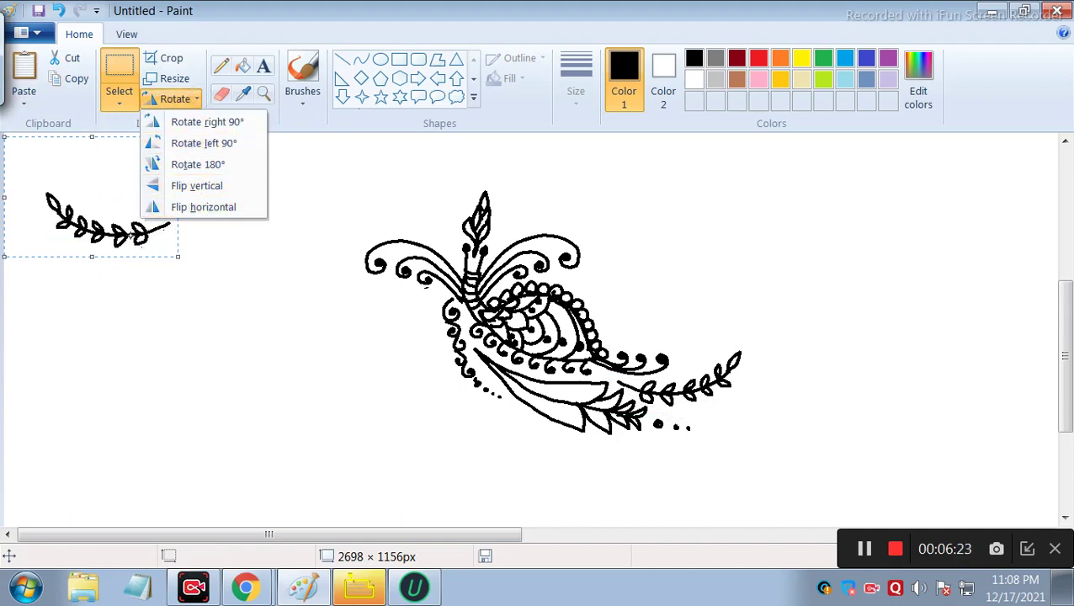
{"action": "left_click", "coordinate": [208, 185]}
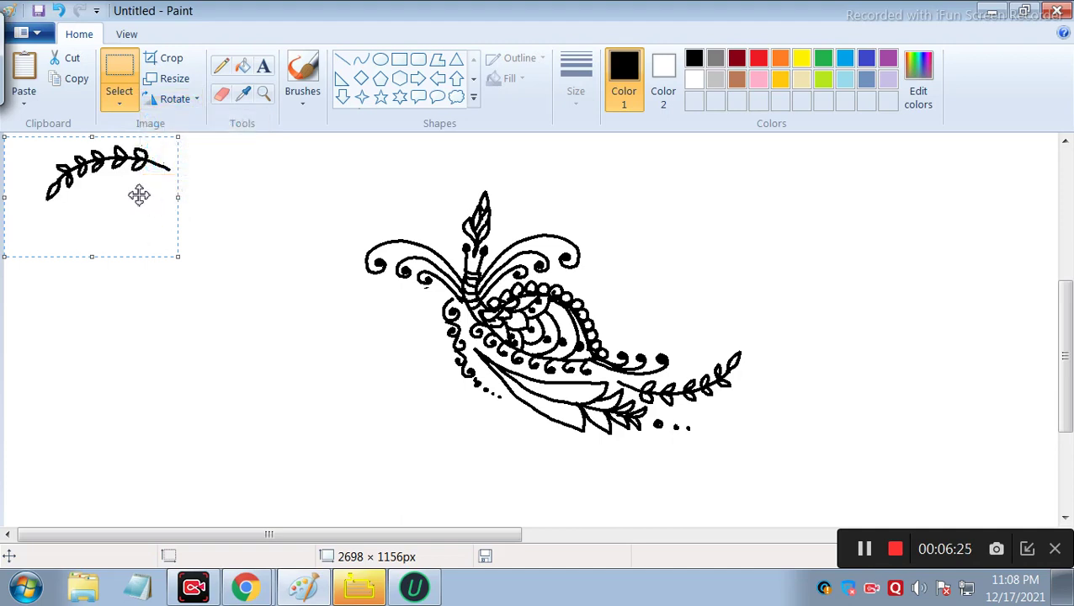
{"action": "left_click", "coordinate": [232, 261]}
{"action": "left_click_drag", "start_coordinate": [614, 349], "coordinate": [711, 328]}
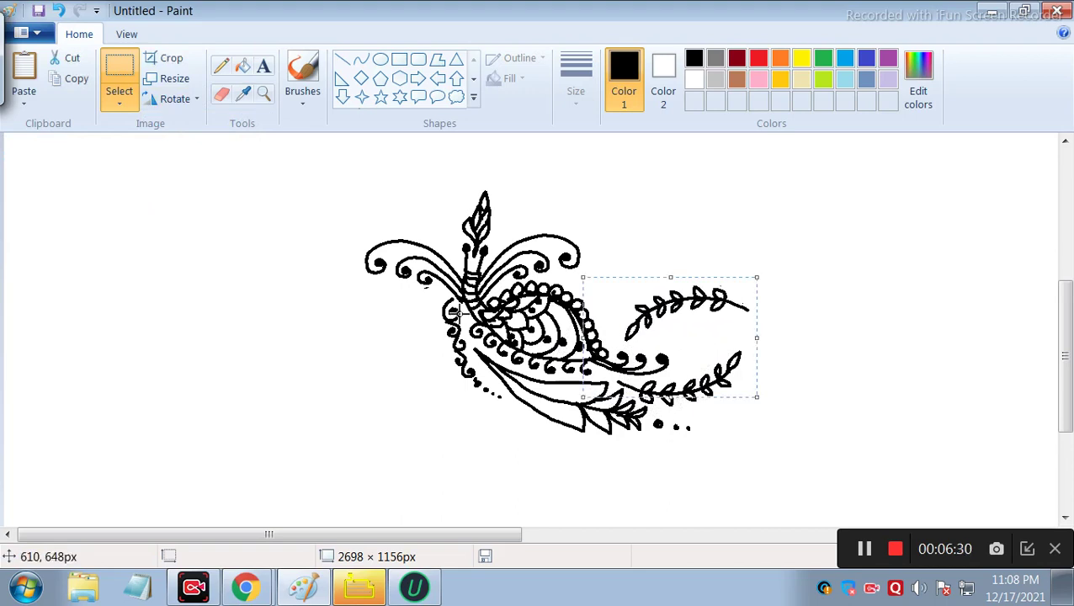
- Try rotating the placed sprig 90° to the left and flipping it horizontally, and undo the placement
{"action": "left_click", "coordinate": [173, 99]}
{"action": "left_click", "coordinate": [187, 141]}
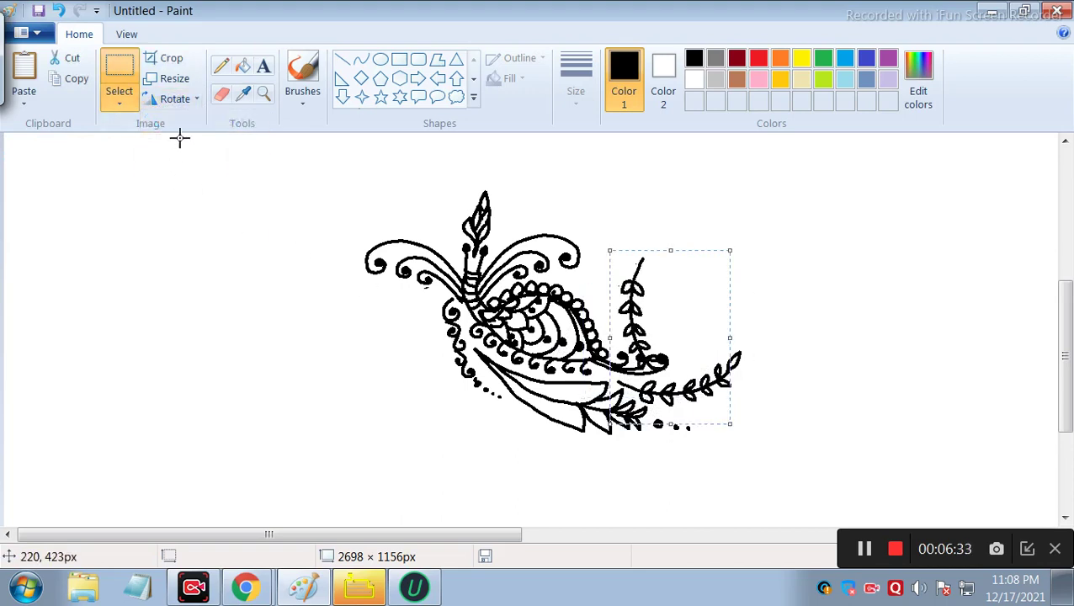
{"action": "left_click", "coordinate": [175, 98]}
{"action": "left_click", "coordinate": [192, 206]}
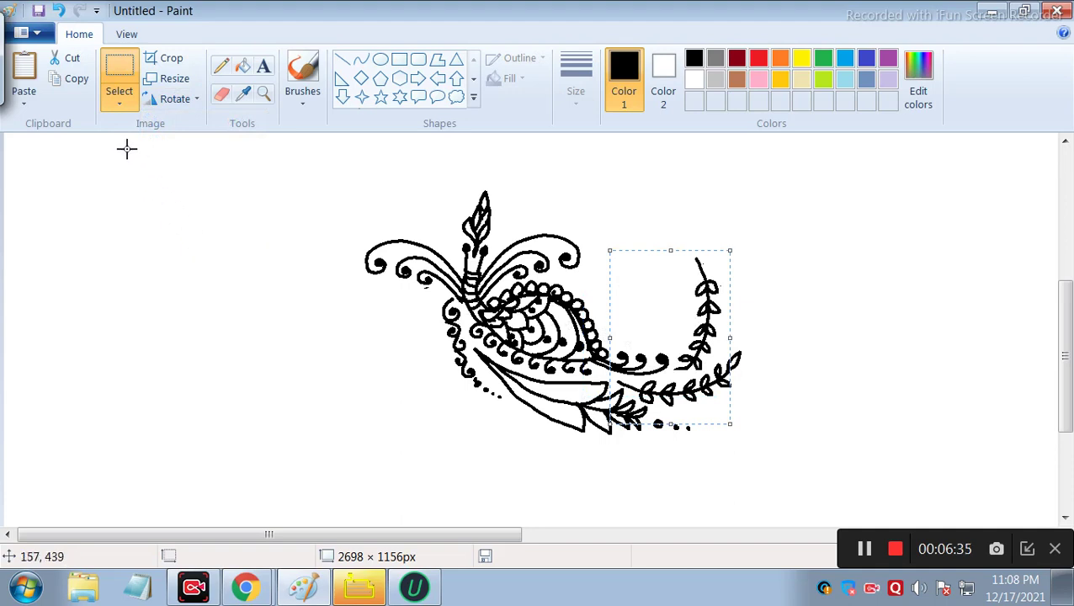
{"action": "key", "text": "ctrl+z"}
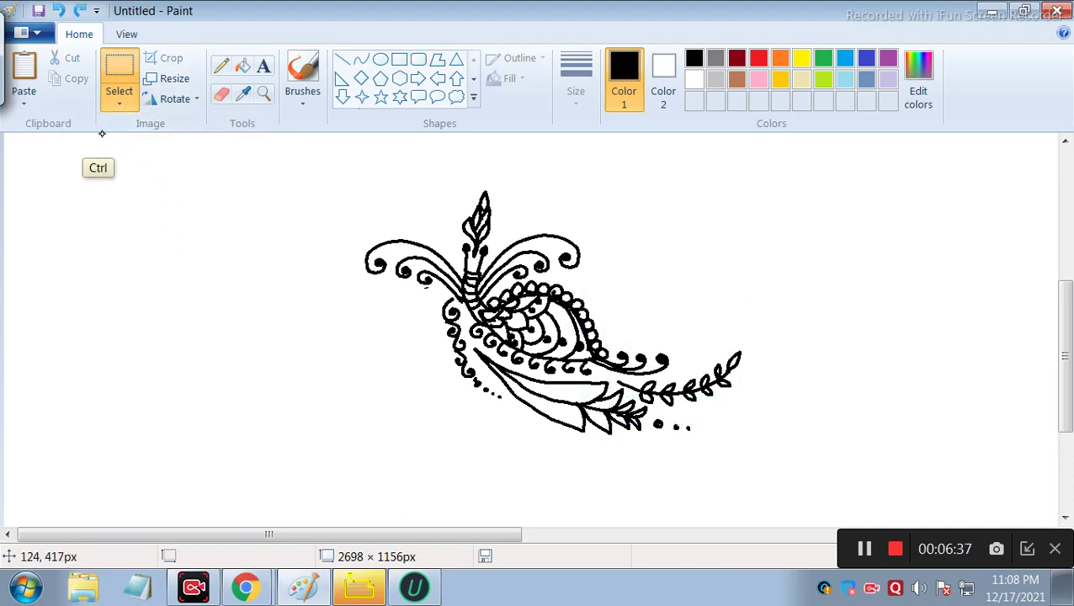
- Try another pasted sprig flipped horizontally above the tail, and remove it
{"action": "key", "text": "ctrl+v"}
{"action": "left_click", "coordinate": [173, 99]}
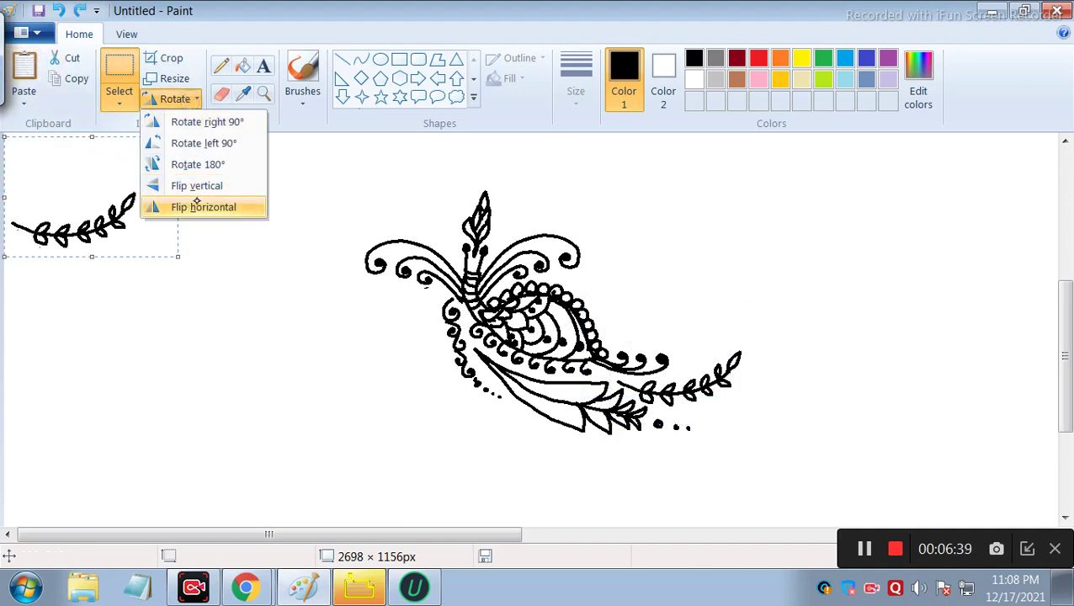
{"action": "left_click", "coordinate": [197, 205]}
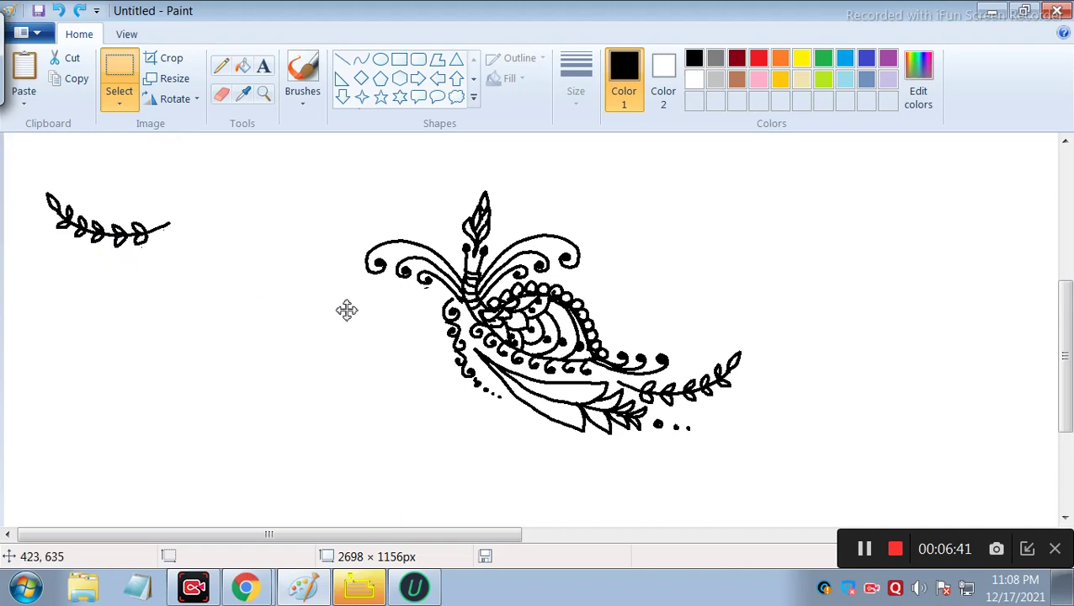
{"action": "left_click_drag", "start_coordinate": [347, 310], "coordinate": [759, 268]}
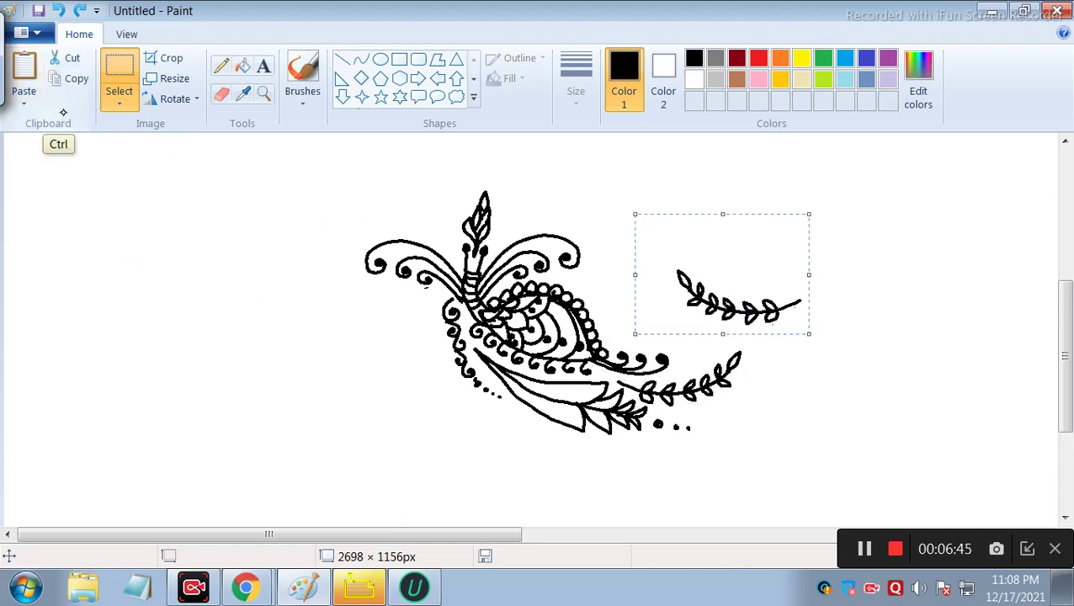
{"action": "key", "text": "ctrl+x"}
- Paste the leafy sprig unflipped and place it just below and to the right of the original sprig
{"action": "left_click", "coordinate": [24, 71]}
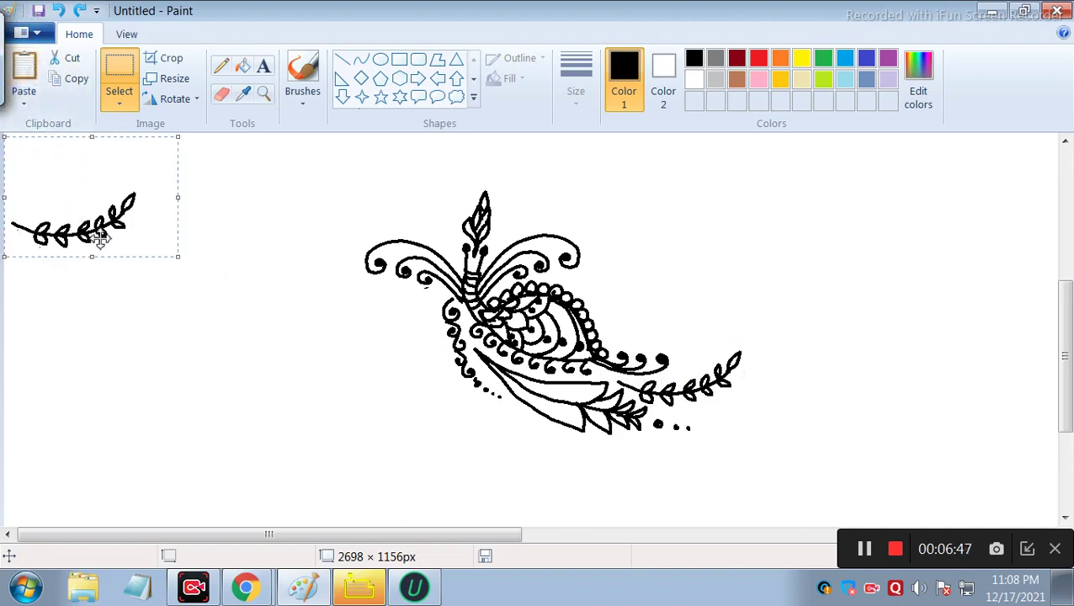
{"action": "left_click_drag", "start_coordinate": [100, 239], "coordinate": [726, 382]}
{"action": "left_click_drag", "start_coordinate": [726, 367], "coordinate": [744, 422]}
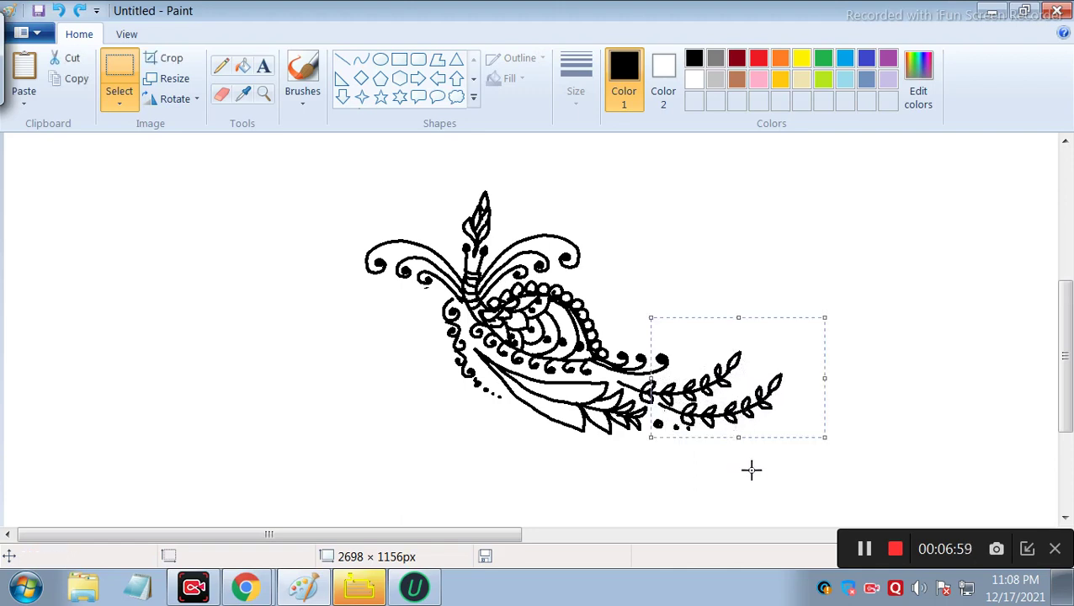
- Nudge the second sprig slightly right and down so its stem starts just beneath the first sprig's leaves
{"action": "key", "text": "Right"}
{"action": "key", "text": "Right"}
{"action": "key", "text": "Right"}
{"action": "key", "text": "Right"}
{"action": "key", "text": "Right"}
{"action": "key", "text": "Right"}
{"action": "key", "text": "Right"}
{"action": "key", "text": "Right"}
{"action": "key", "text": "Right"}
{"action": "key", "text": "Right"}
{"action": "key", "text": "Right"}
{"action": "key", "text": "Right"}
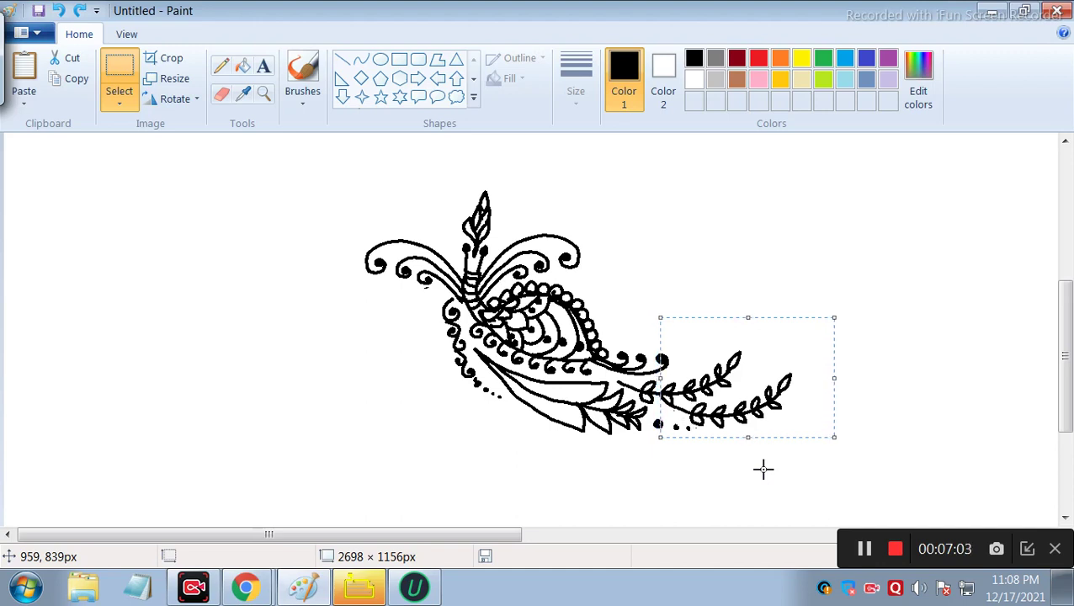
{"action": "key", "text": "Down"}
{"action": "key", "text": "Left"}
{"action": "key", "text": "Left"}
{"action": "key", "text": "Left"}
{"action": "key", "text": "Left"}
{"action": "key", "text": "Left"}
{"action": "key", "text": "Left"}
{"action": "key", "text": "Left"}
{"action": "key", "text": "Left"}
{"action": "key", "text": "Left"}
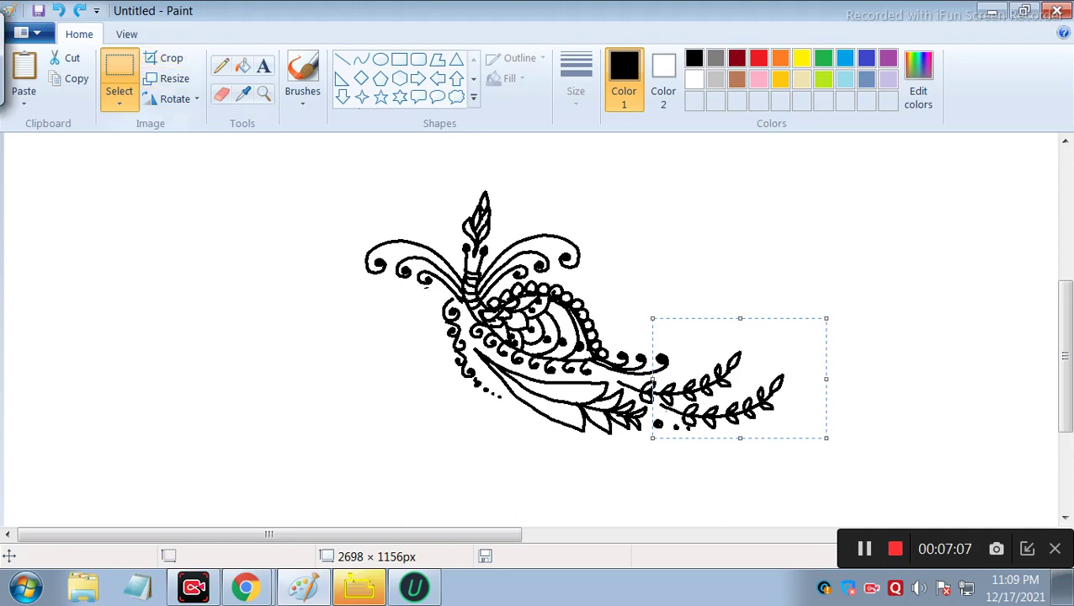
- Try to add a third copy of the sprig at the lower right of the second one
{"action": "left_click", "coordinate": [75, 78]}
{"action": "left_click", "coordinate": [23, 67]}
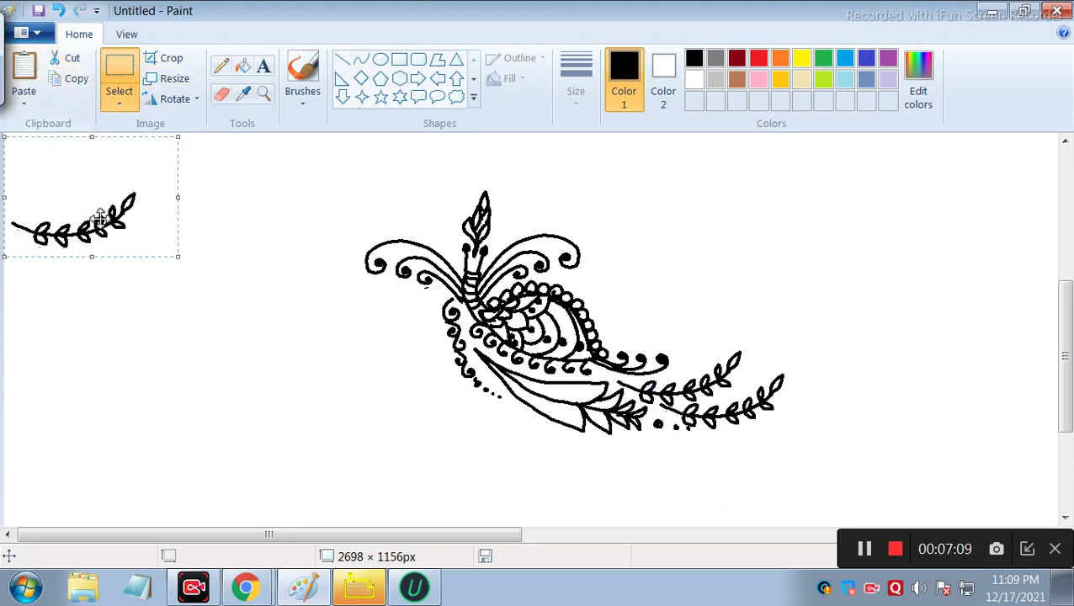
{"action": "mouse_move", "coordinate": [98, 217]}
{"action": "left_mouse_down"}
{"action": "mouse_move", "coordinate": [254, 288]}
{"action": "mouse_move", "coordinate": [746, 424]}
{"action": "mouse_move", "coordinate": [814, 424]}
{"action": "left_mouse_up"}
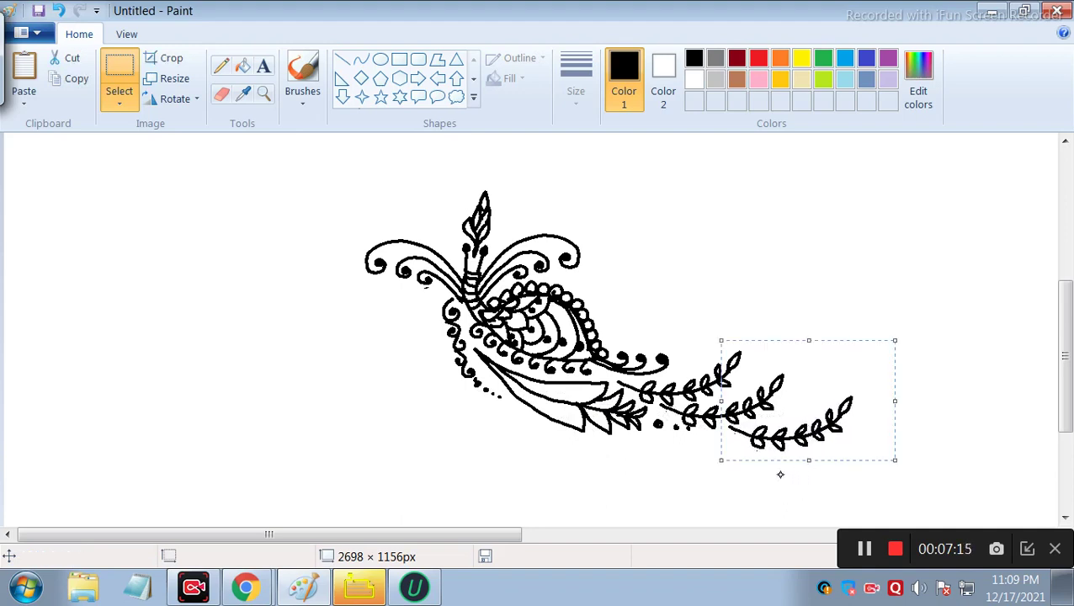
{"action": "left_click_drag", "start_coordinate": [777, 469], "coordinate": [776, 468]}
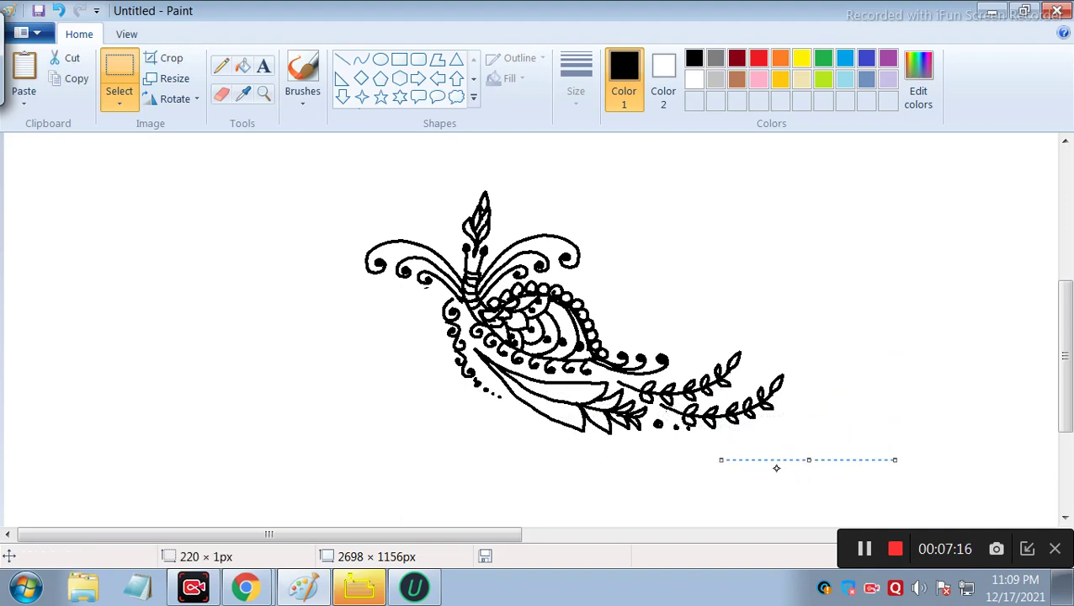
{"action": "left_click", "coordinate": [921, 308]}
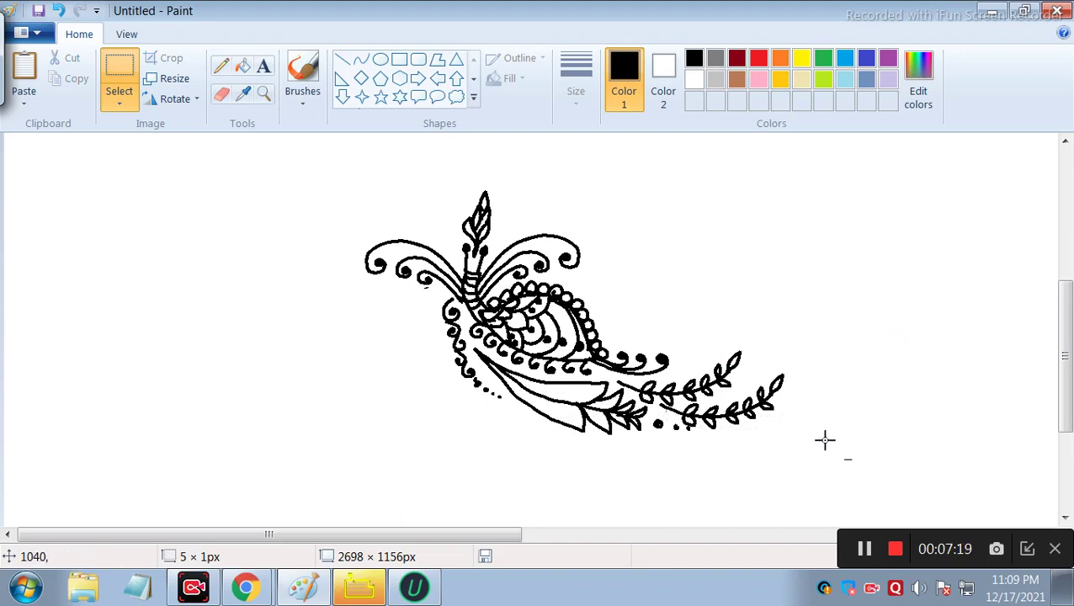
- Draw a row of shrinking dots with the Pencil beneath the second sprig, running out to the right
{"action": "left_click", "coordinate": [221, 93]}
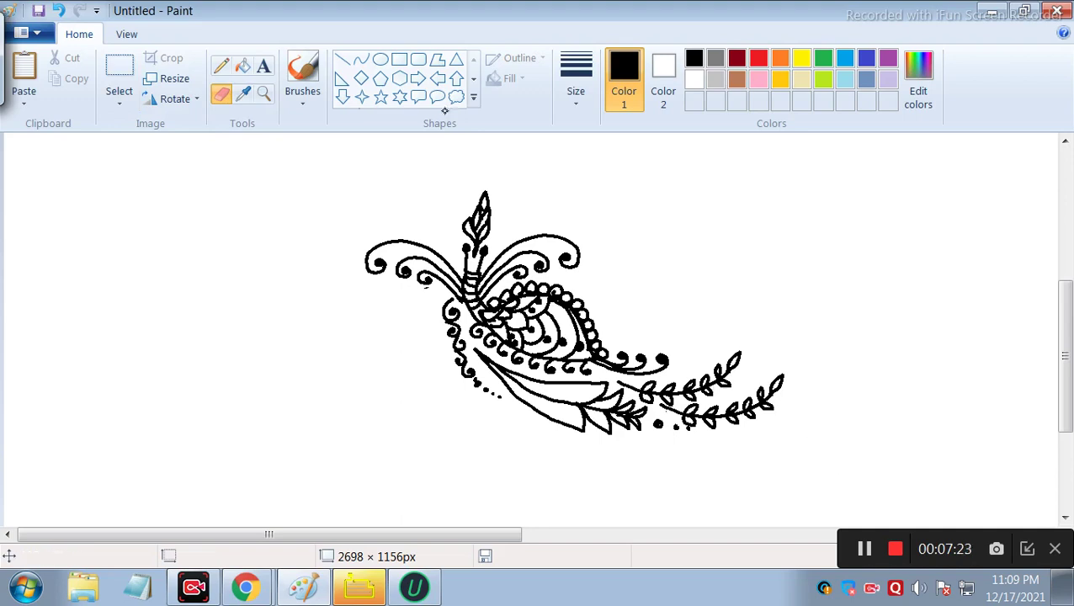
{"action": "left_click", "coordinate": [220, 66]}
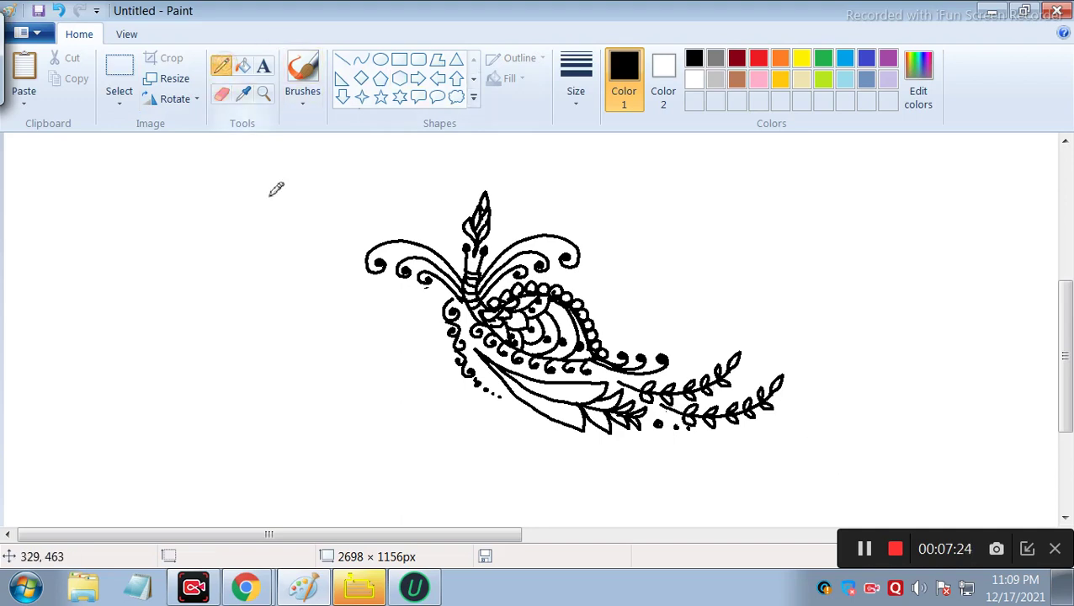
{"action": "left_click", "coordinate": [756, 437]}
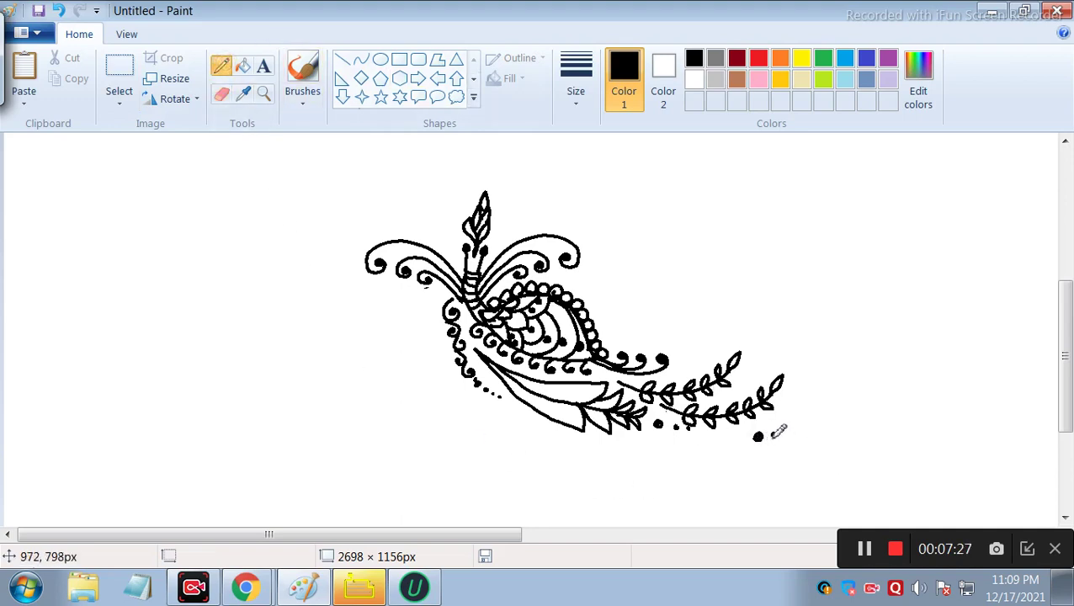
{"action": "left_click", "coordinate": [774, 435]}
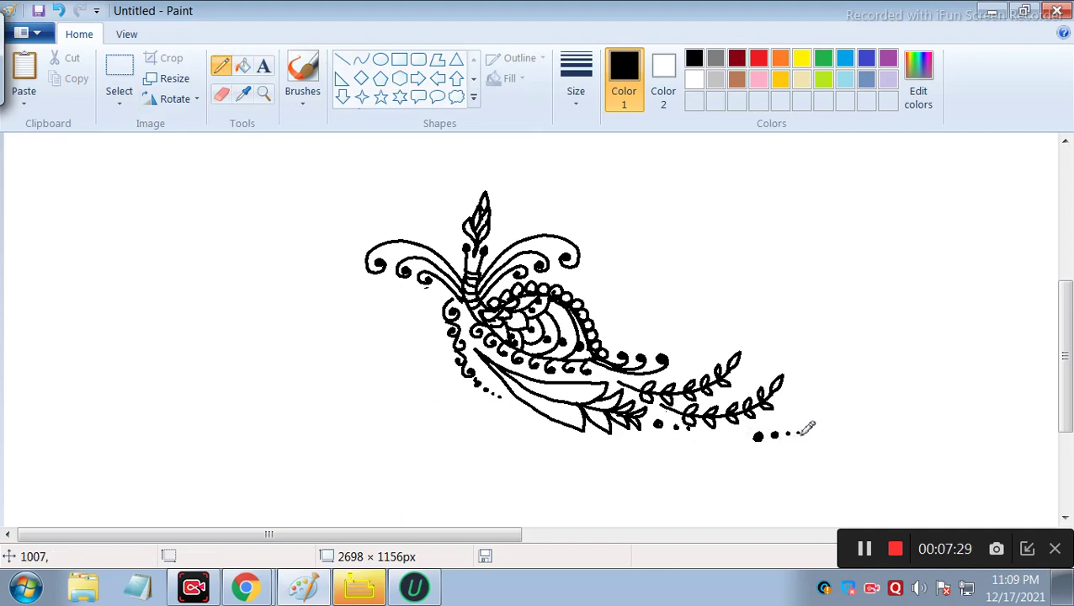